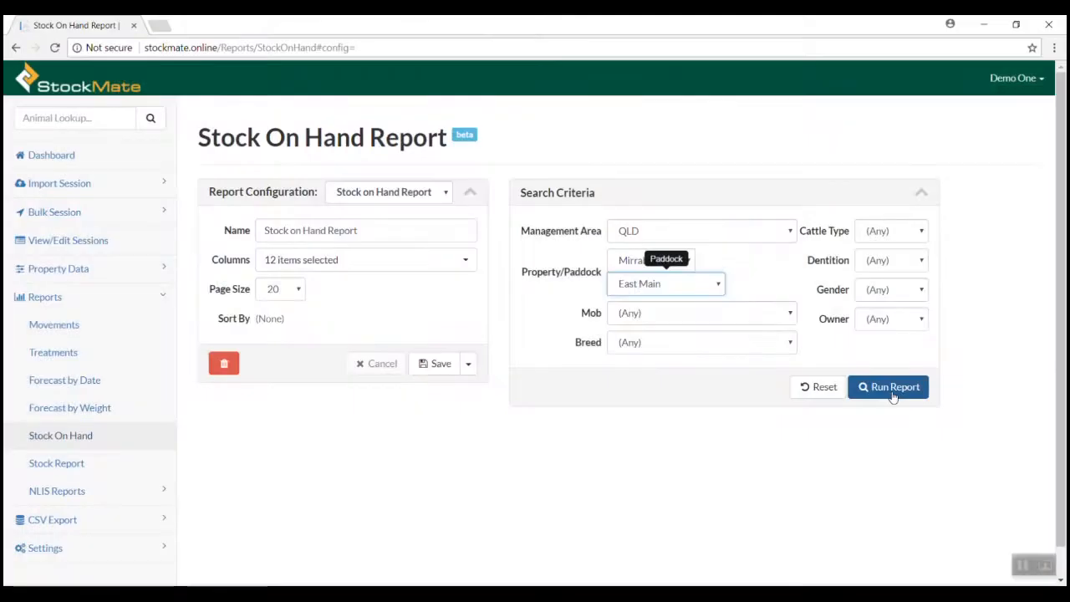
Run the Stock On Hand report for East Main and download the results as a CSV
{"action": "left_click", "coordinate": [893, 390]}
{"action": "scroll", "coordinate": [657, 440], "scroll_direction": "down", "scroll_amount": 2}
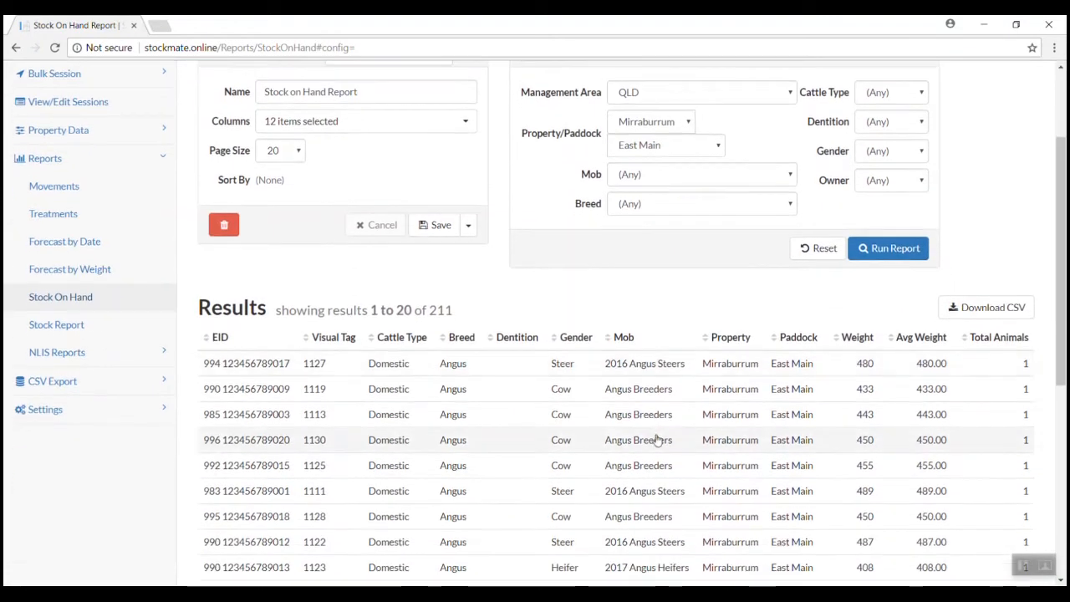
{"action": "left_click", "coordinate": [989, 307]}
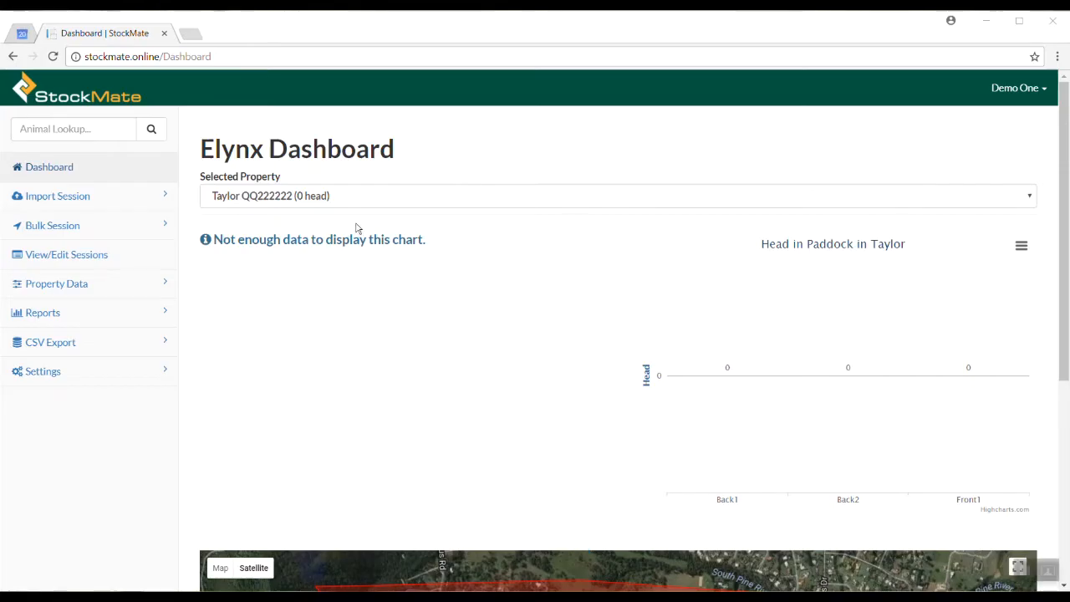
Start a new record in the Settings > Property Lists > Properties list
{"action": "left_click", "coordinate": [90, 378]}
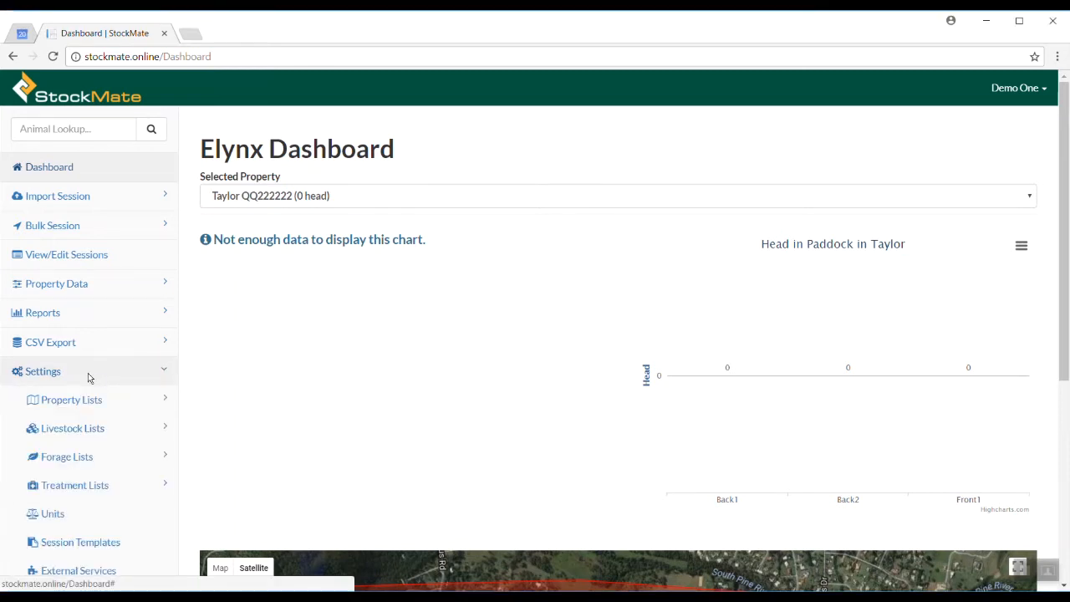
{"action": "left_click", "coordinate": [93, 402]}
{"action": "left_click", "coordinate": [91, 429]}
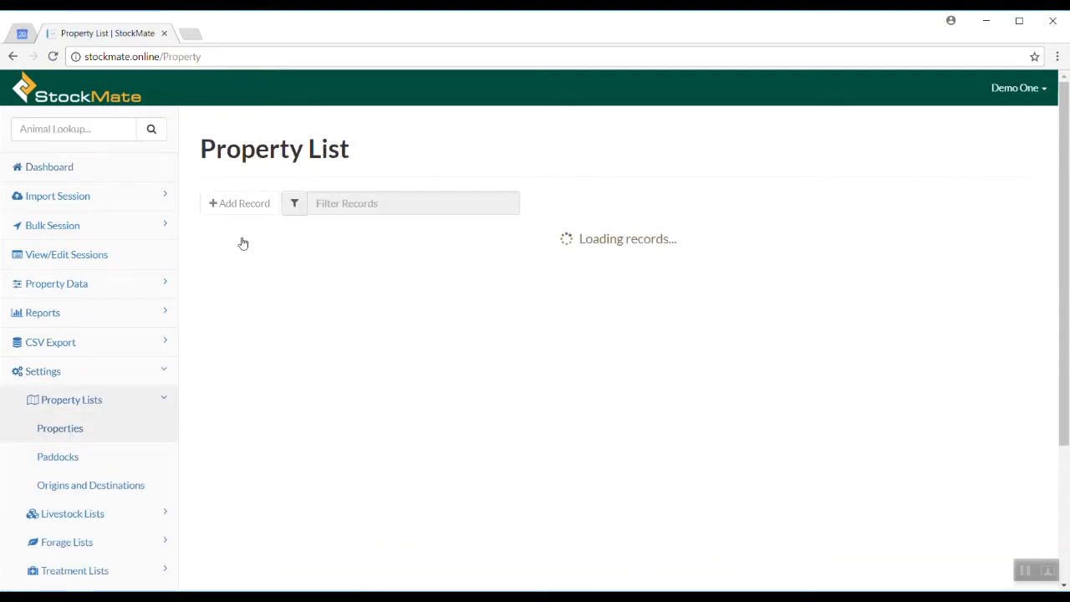
{"action": "left_click", "coordinate": [258, 205]}
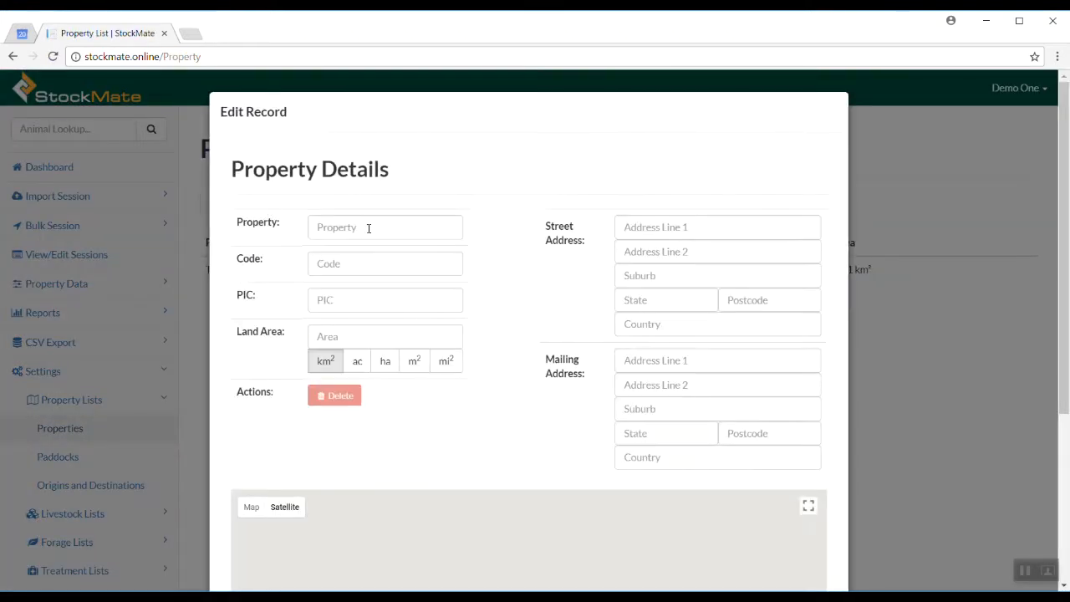
Enter the property name Mirraburrum, code MI, and the property's PIC
{"action": "left_click", "coordinate": [373, 232]}
{"action": "type", "text": "Mirraburrum"}
{"action": "key", "text": "Tab"}
{"action": "type", "text": "MI"}
{"action": "key", "text": "Tab"}
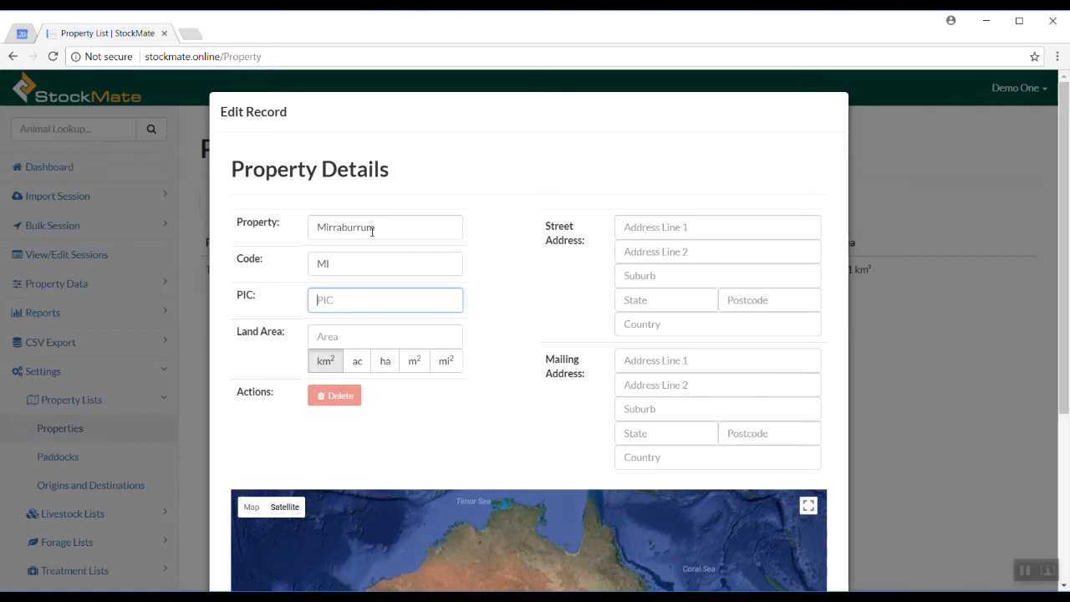
{"action": "type", "text": "CTEST101"}
Fill in the property's street address fields, including suburb, state, postcode and country
{"action": "left_click", "coordinate": [671, 227]}
{"action": "type", "text": "123 Smithfield Road"}
{"action": "key", "text": "Tab"}
{"action": "key", "text": "Tab"}
{"action": "type", "text": "Mitchell"}
{"action": "key", "text": "Tab"}
{"action": "type", "text": "QLD"}
{"action": "key", "text": "Tab"}
{"action": "type", "text": "2911"}
{"action": "key", "text": "Tab"}
{"action": "type", "text": "Australia"}
Fill in the property's mailing address fields, including suburb, state and postcode
{"action": "key", "text": "Tab"}
{"action": "type", "text": "PO B"}
{"action": "key", "text": "Tab"}
{"action": "key", "text": "Tab"}
{"action": "type", "text": "M"}
{"action": "key", "text": "Tab"}
{"action": "type", "text": "QLD"}
{"action": "key", "text": "Tab"}
{"action": "type", "text": "2911"}
{"action": "key", "text": "Tab"}
{"action": "type", "text": "Auss"}
{"action": "key", "text": "BackSpace"}
Complete the mailing country as Australia and zoom the map into Mitchell
{"action": "type", "text": "tralia"}
{"action": "left_click", "coordinate": [569, 458]}
{"action": "scroll", "coordinate": [569, 451], "scroll_direction": "down", "scroll_amount": 3}
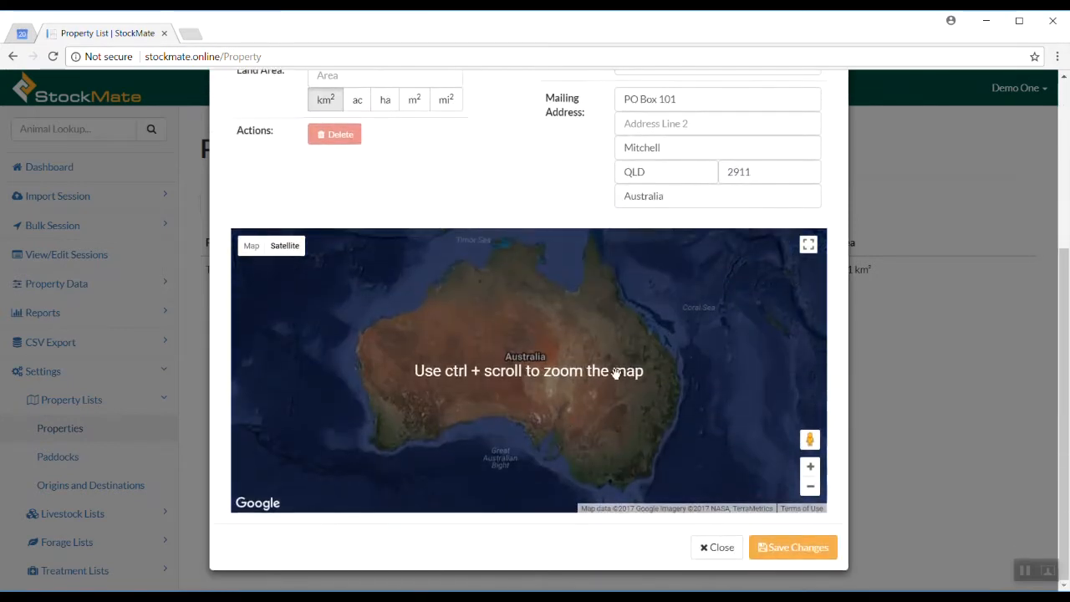
{"action": "scroll", "coordinate": [639, 372], "scroll_direction": "up", "scroll_amount": 5}
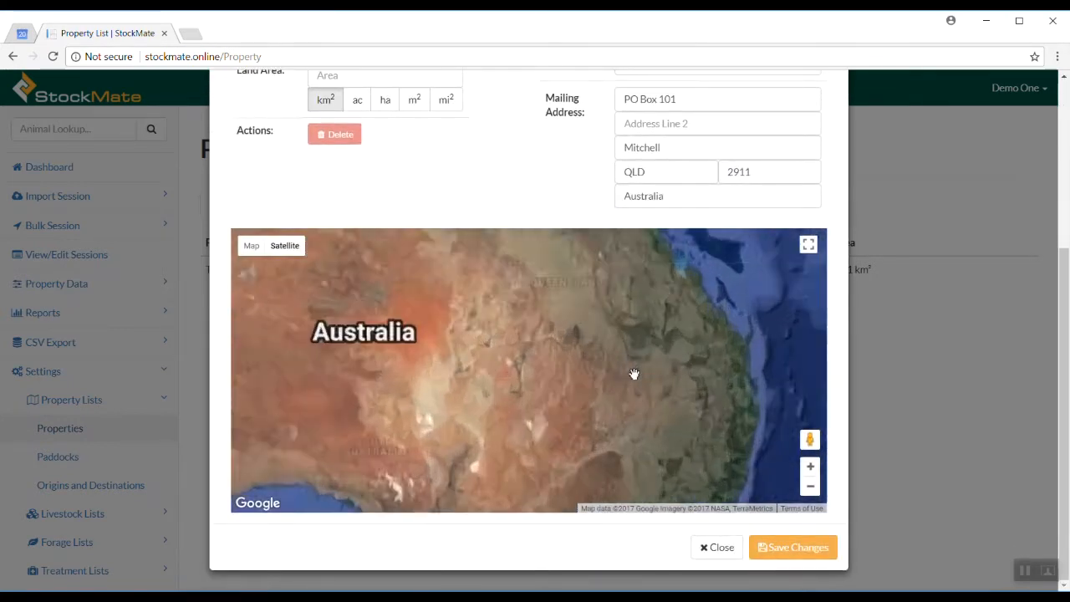
{"action": "scroll", "coordinate": [627, 359], "scroll_direction": "up", "scroll_amount": 2}
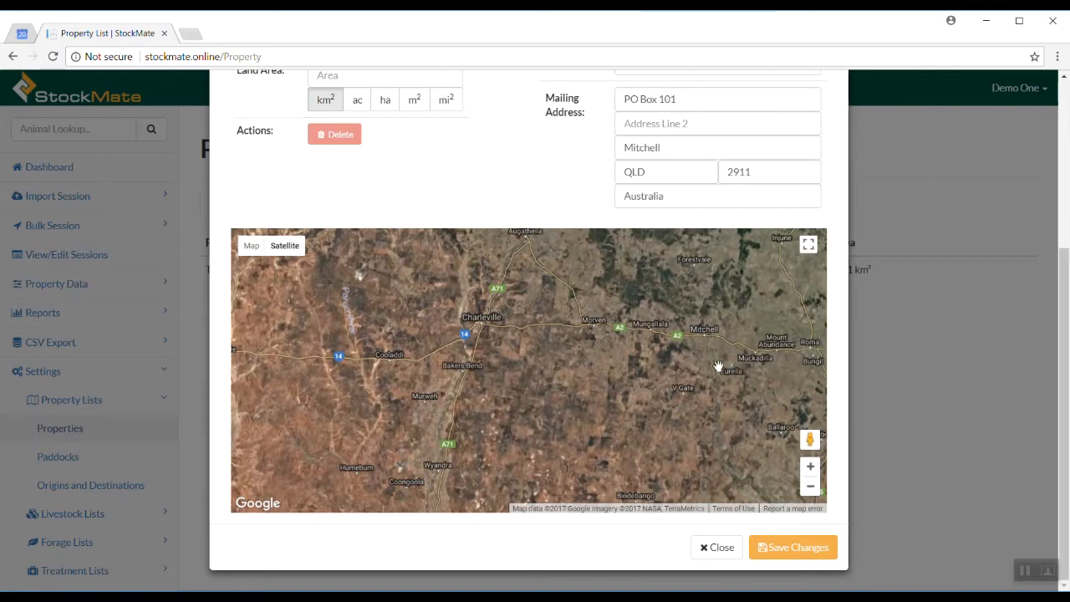
{"action": "scroll", "coordinate": [693, 327], "scroll_direction": "up", "scroll_amount": 3}
{"action": "scroll", "coordinate": [696, 321], "scroll_direction": "up", "scroll_amount": 3}
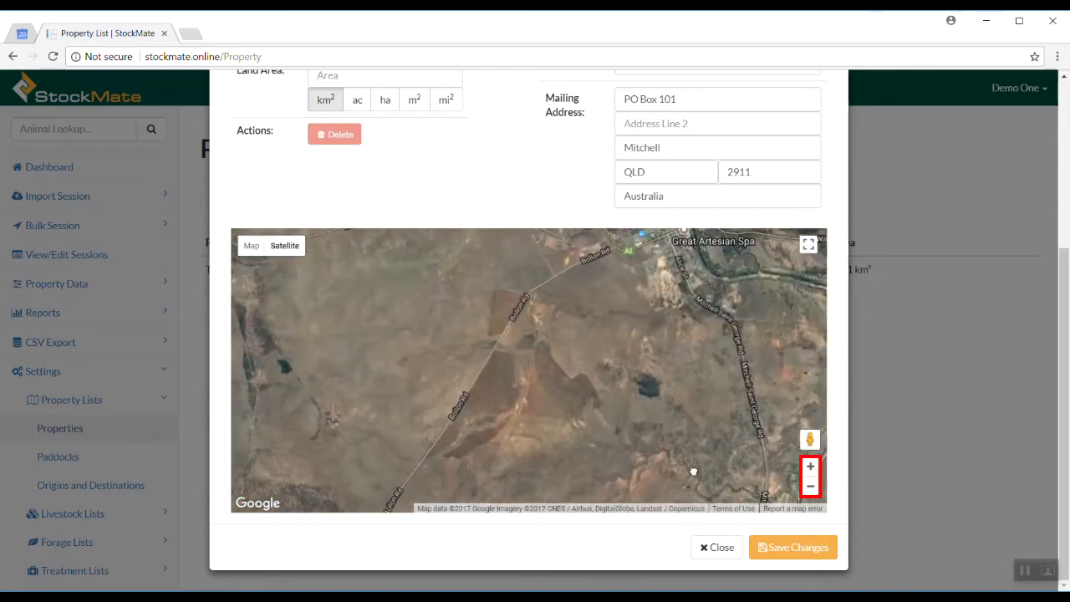
{"action": "scroll", "coordinate": [616, 306], "scroll_direction": "up", "scroll_amount": 1}
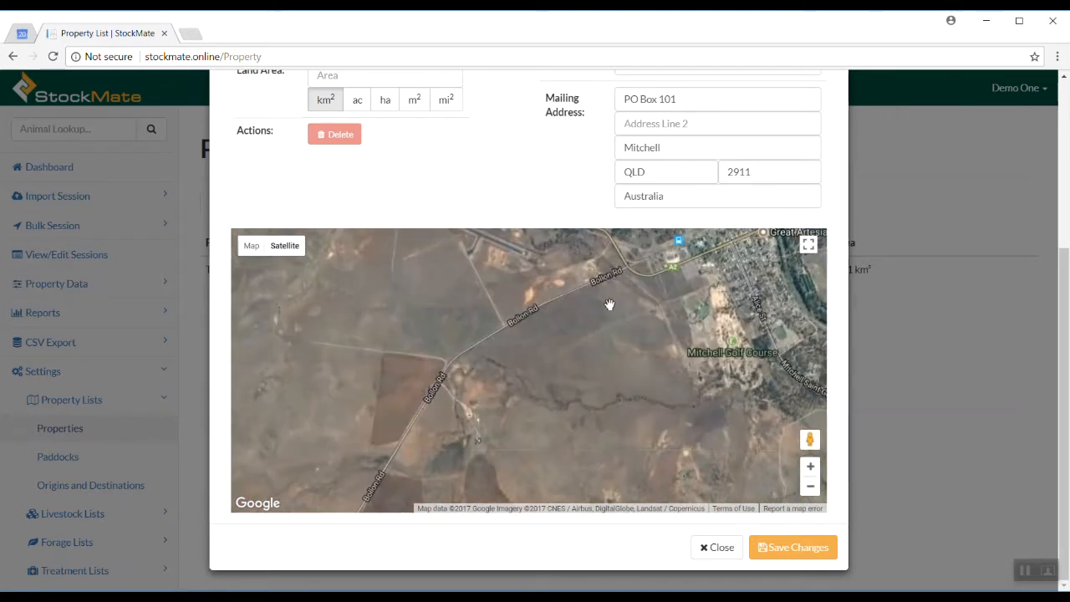
Drop the first three boundary pins along Bollon Rd
{"action": "left_click", "coordinate": [617, 269]}
{"action": "left_click", "coordinate": [541, 303]}
{"action": "left_click", "coordinate": [454, 352]}
{"action": "scroll", "coordinate": [476, 429], "scroll_direction": "up", "scroll_amount": 1}
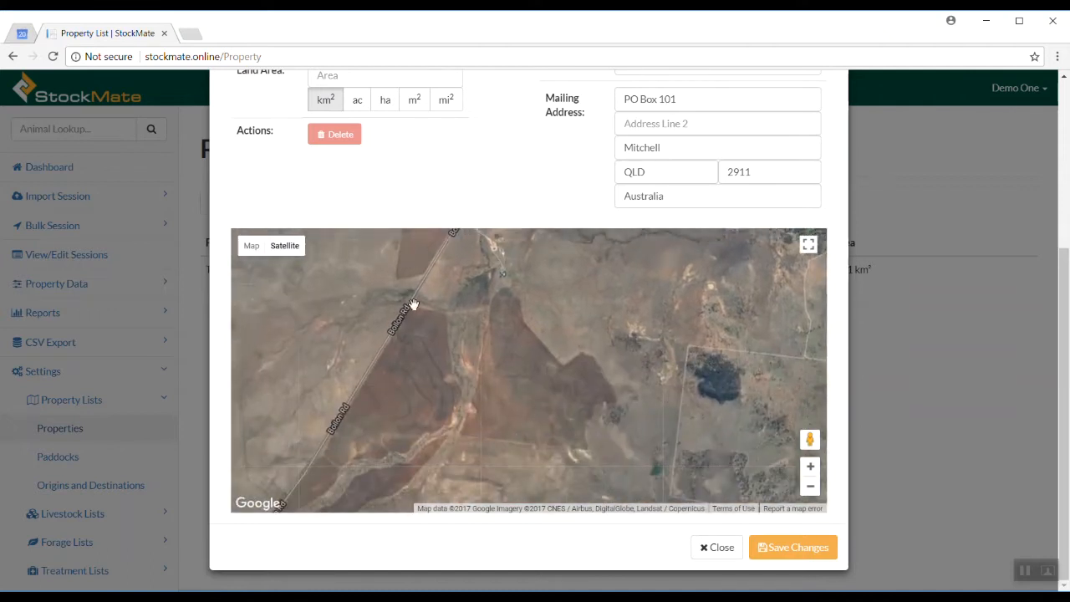
Close the boundary into a shaded area and extend it eastward with more pins
{"action": "left_click", "coordinate": [317, 449]}
{"action": "left_click", "coordinate": [359, 441]}
{"action": "left_click", "coordinate": [632, 477]}
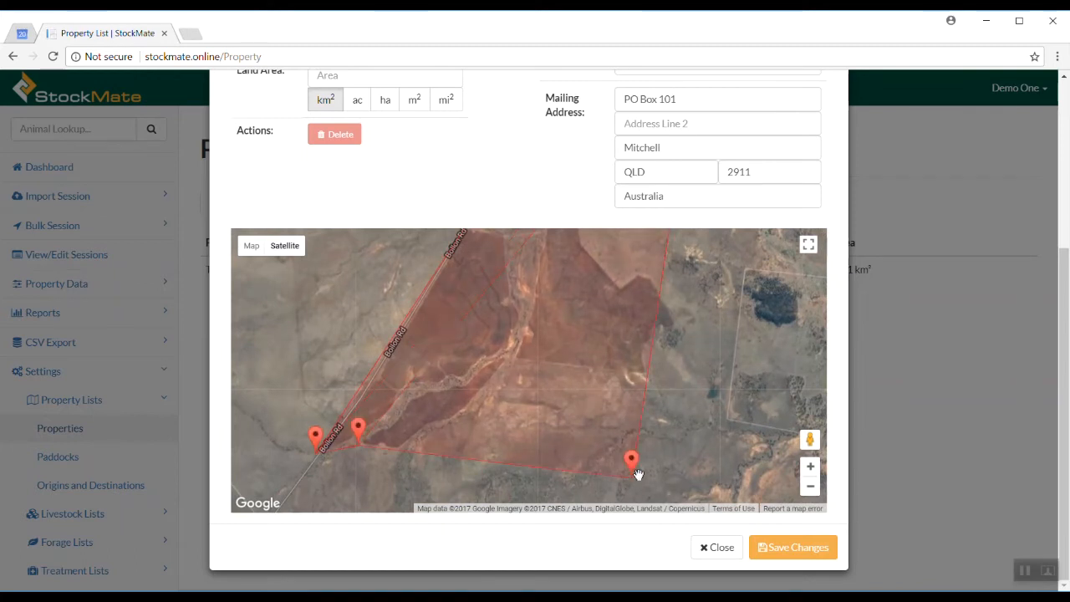
{"action": "left_click", "coordinate": [728, 419]}
{"action": "left_click", "coordinate": [747, 263]}
{"action": "left_click_drag", "start_coordinate": [747, 264], "coordinate": [534, 388]}
Extend the boundary northeast with pins up to Mitchell Golf Course
{"action": "left_click", "coordinate": [654, 390]}
{"action": "left_click", "coordinate": [659, 358]}
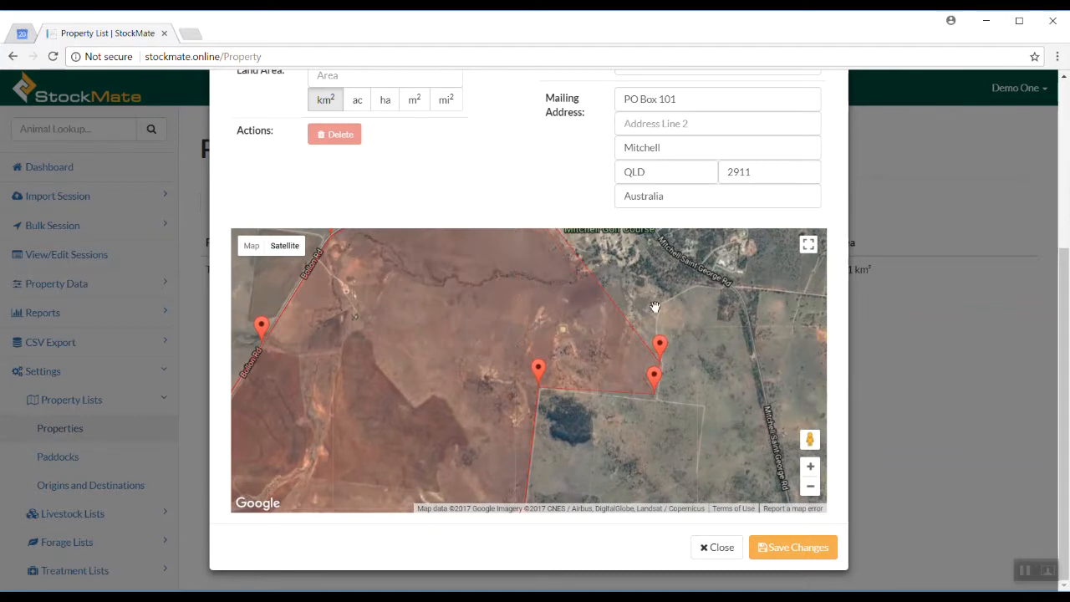
{"action": "left_click", "coordinate": [647, 298]}
{"action": "mouse_move", "coordinate": [644, 266]}
{"action": "left_mouse_down"}
{"action": "mouse_move", "coordinate": [657, 403]}
{"action": "mouse_move", "coordinate": [570, 375]}
{"action": "left_mouse_up"}
{"action": "left_click", "coordinate": [619, 378]}
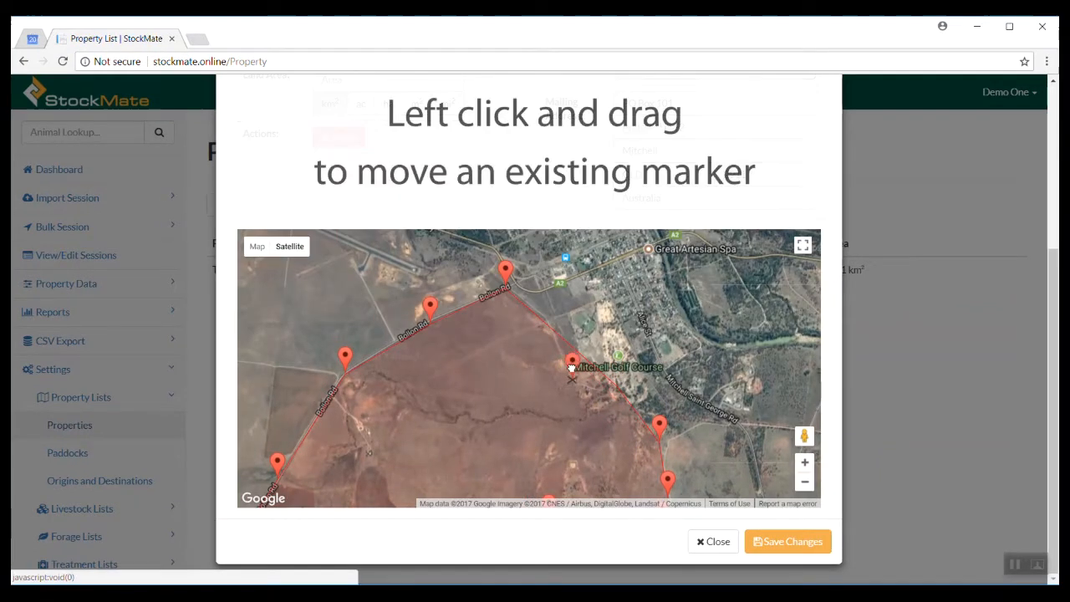
Drag the Bollon Rd boundary marker into place, bringing the land area to 19.06 km²
{"action": "left_click_drag", "start_coordinate": [542, 328], "coordinate": [579, 269]}
{"action": "scroll", "coordinate": [468, 296], "scroll_direction": "up", "scroll_amount": 2}
{"action": "left_click_drag", "start_coordinate": [342, 249], "coordinate": [368, 419]}
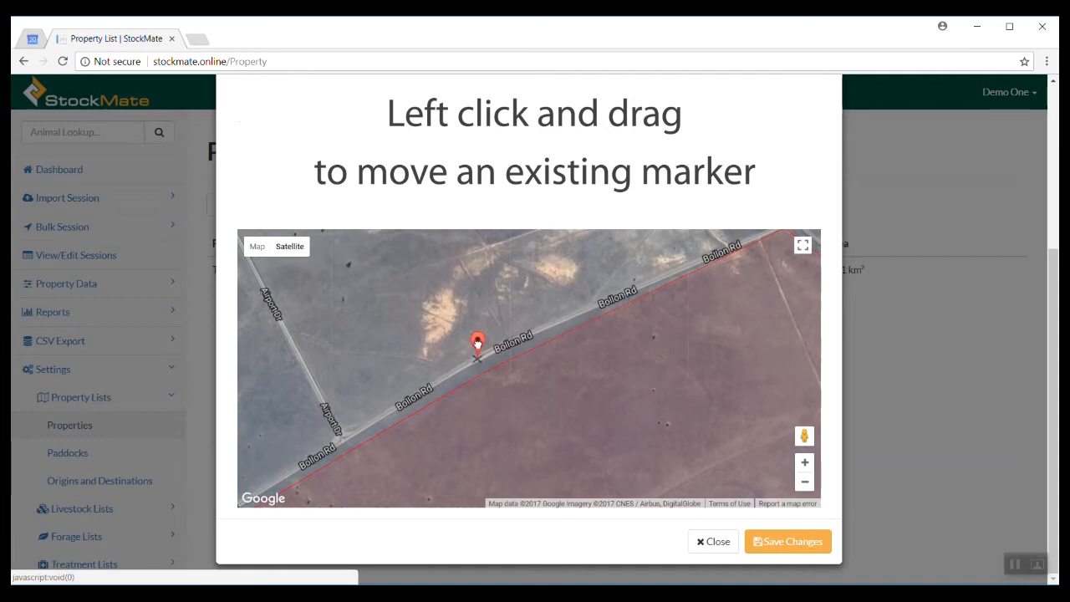
{"action": "left_click_drag", "start_coordinate": [403, 346], "coordinate": [476, 292]}
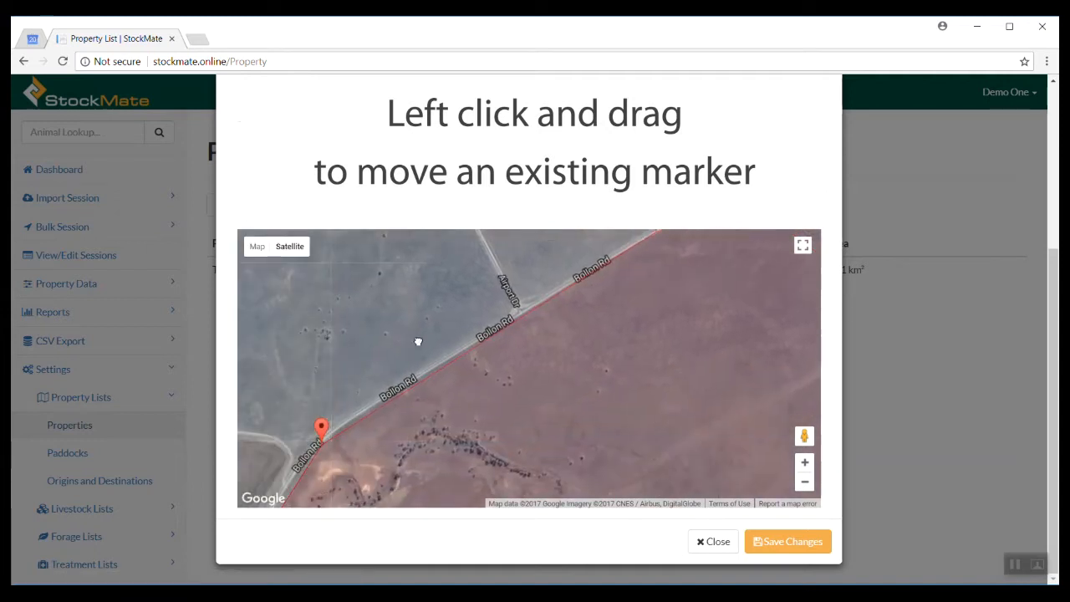
{"action": "left_click_drag", "start_coordinate": [418, 342], "coordinate": [440, 311]}
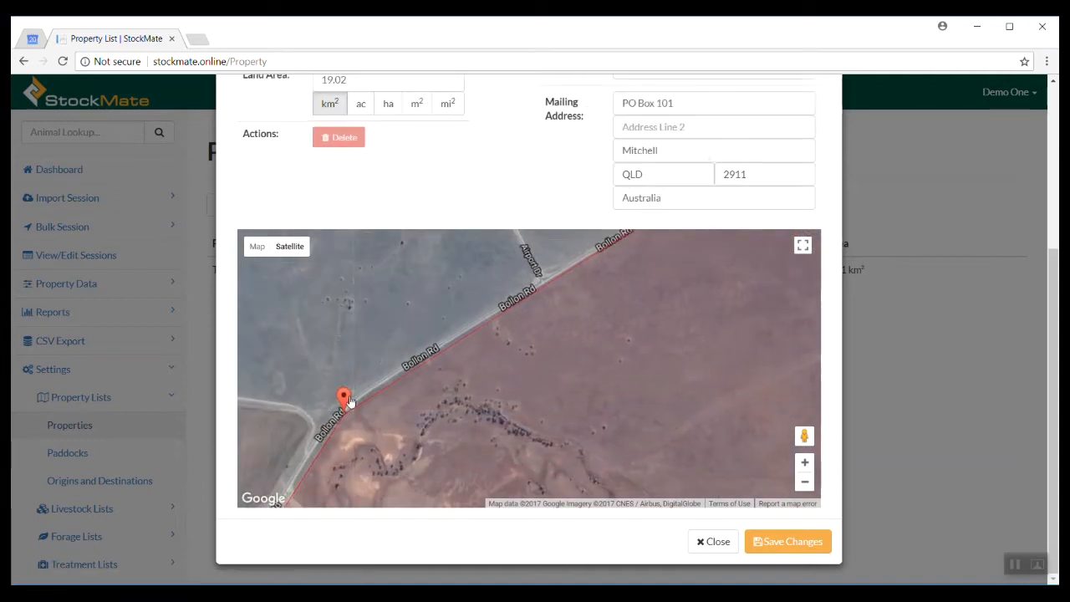
{"action": "left_click_drag", "start_coordinate": [282, 420], "coordinate": [337, 306]}
{"action": "scroll", "coordinate": [578, 354], "scroll_direction": "down", "scroll_amount": 2}
{"action": "scroll", "coordinate": [579, 354], "scroll_direction": "down", "scroll_amount": 1}
{"action": "left_click_drag", "start_coordinate": [770, 478], "coordinate": [741, 442]}
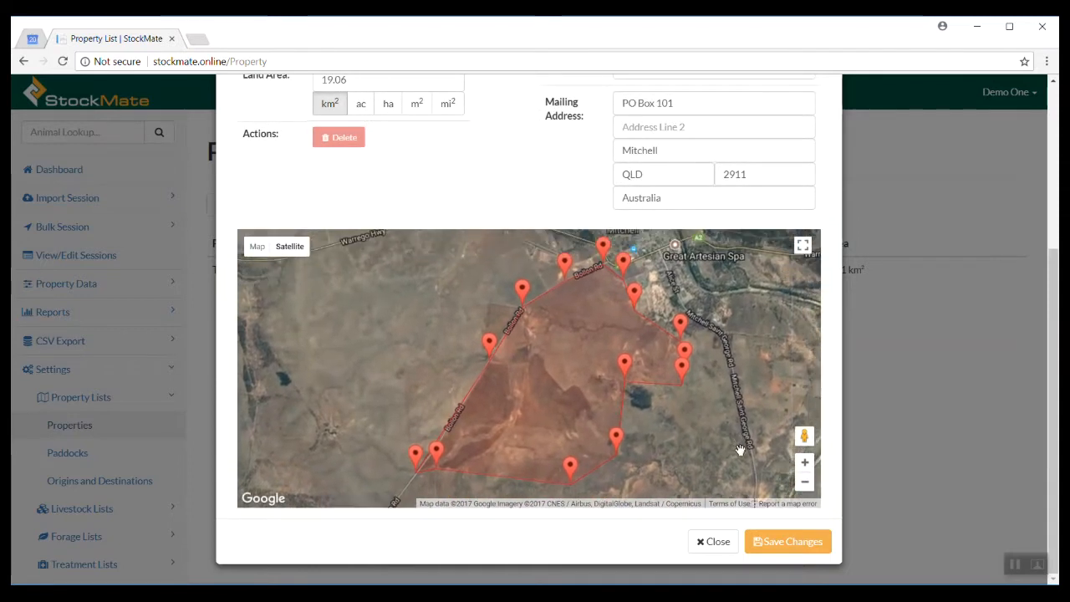
{"action": "scroll", "coordinate": [463, 180], "scroll_direction": "up", "scroll_amount": 1}
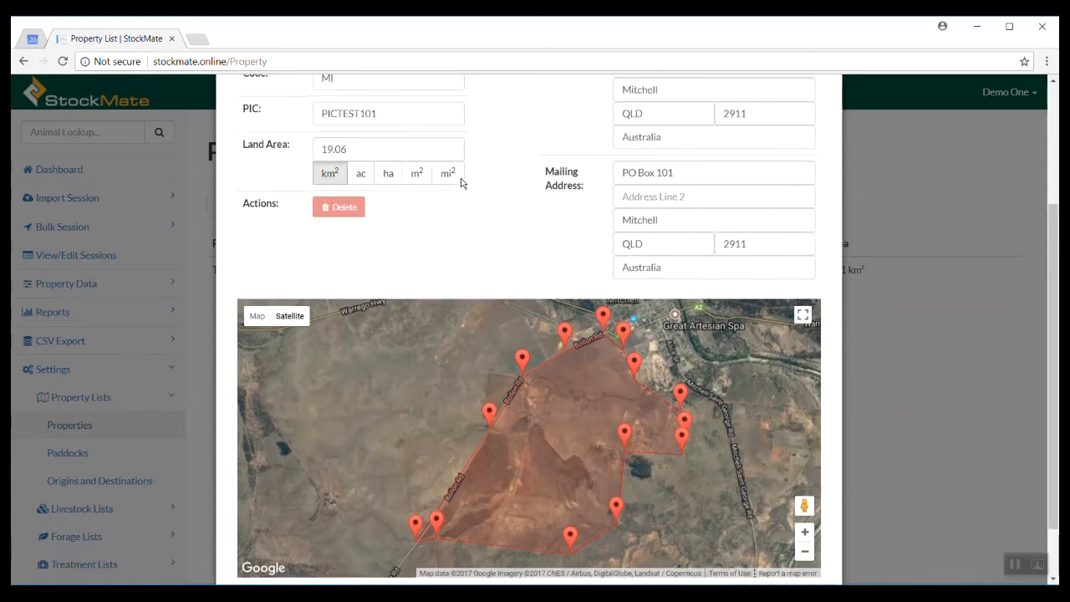
Switch the land area unit to hectares (1905.5 ha) and save the Mirraburrum property
{"action": "left_click", "coordinate": [388, 178]}
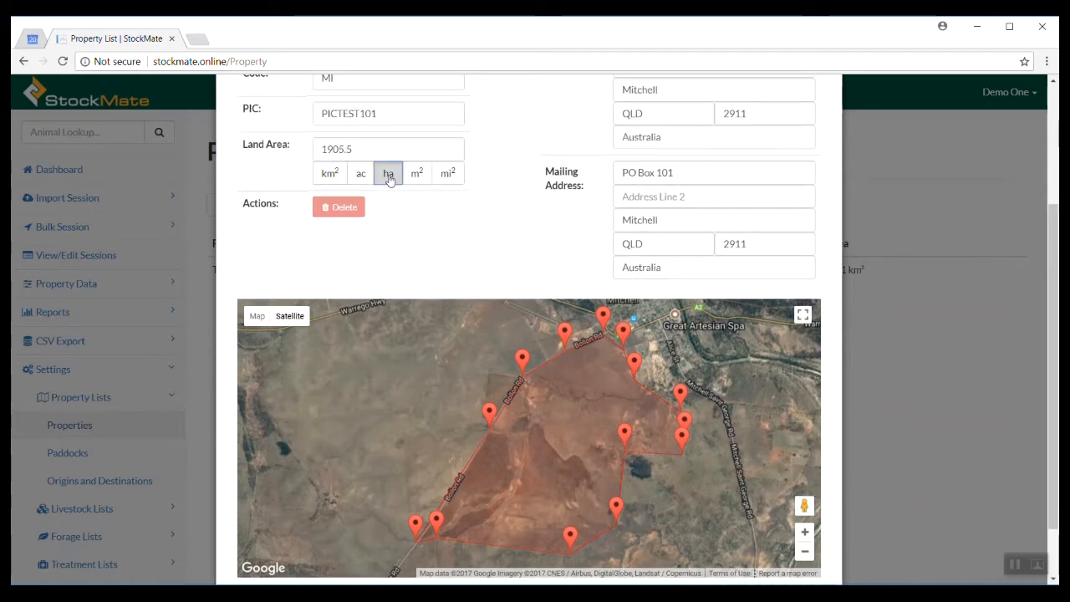
{"action": "scroll", "coordinate": [528, 239], "scroll_direction": "down", "scroll_amount": 1}
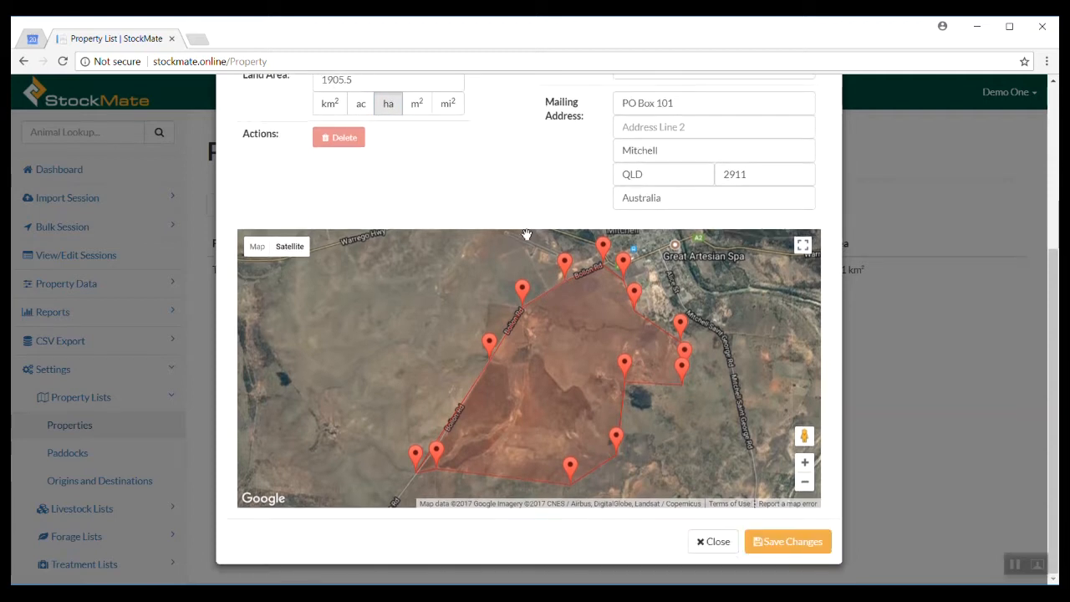
{"action": "left_click", "coordinate": [782, 542]}
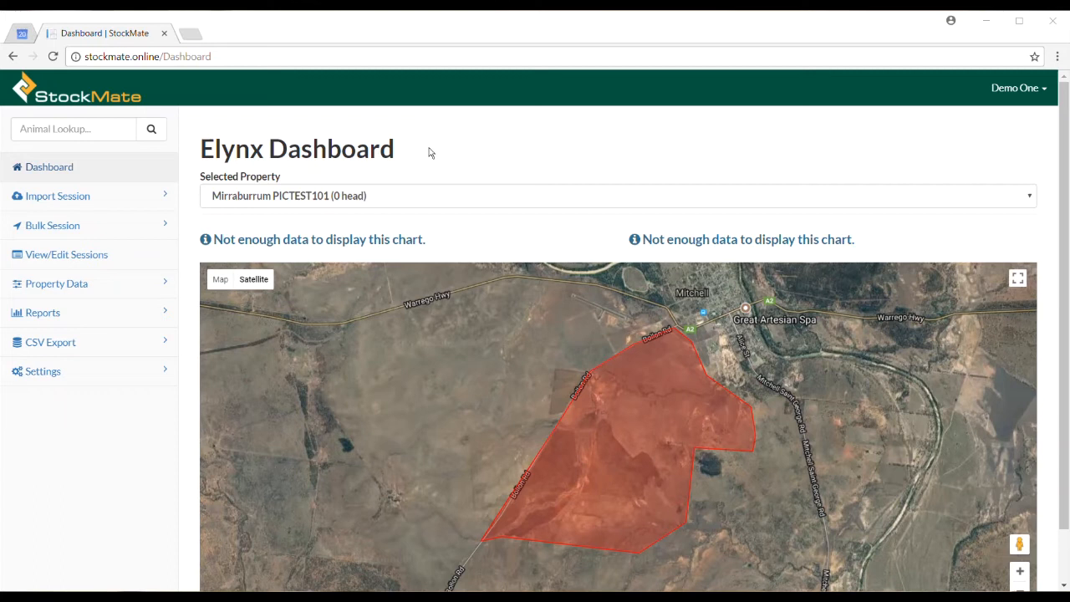
Add a new paddock record in the Paddocks list and name it Homestead
{"action": "left_click", "coordinate": [105, 373]}
{"action": "left_click", "coordinate": [97, 399]}
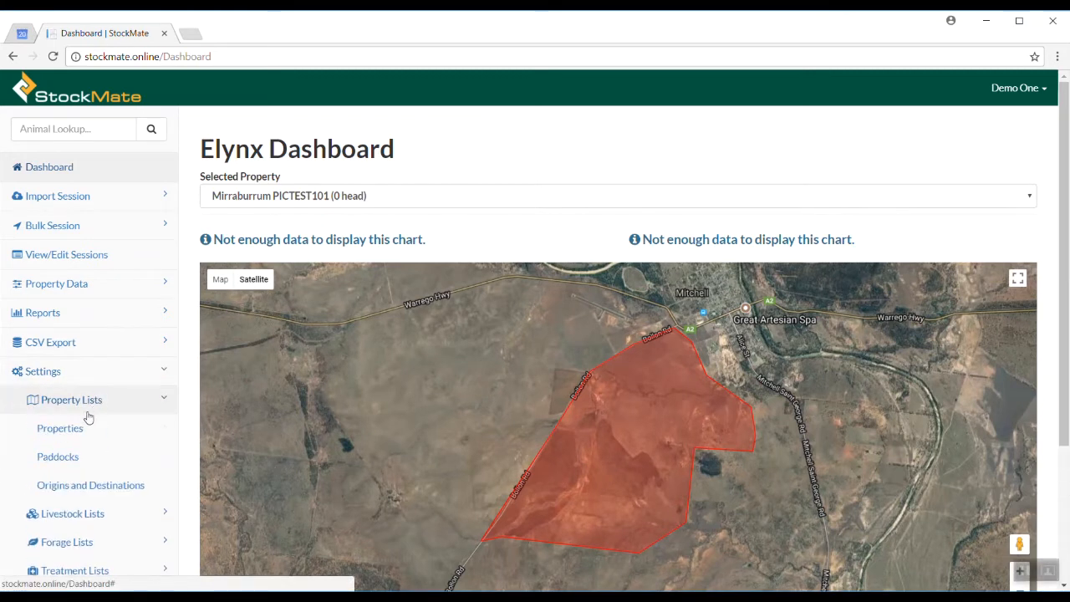
{"action": "left_click", "coordinate": [79, 457]}
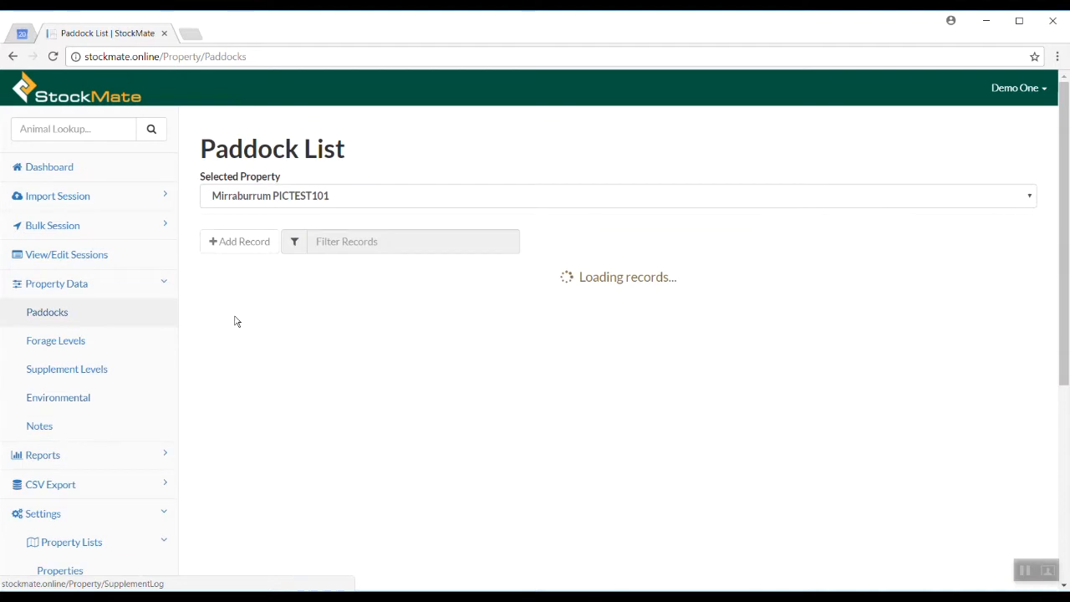
{"action": "left_click", "coordinate": [249, 241]}
{"action": "left_click", "coordinate": [342, 225]}
{"action": "type", "text": "Homestead"}
{"action": "left_click", "coordinate": [353, 303]}
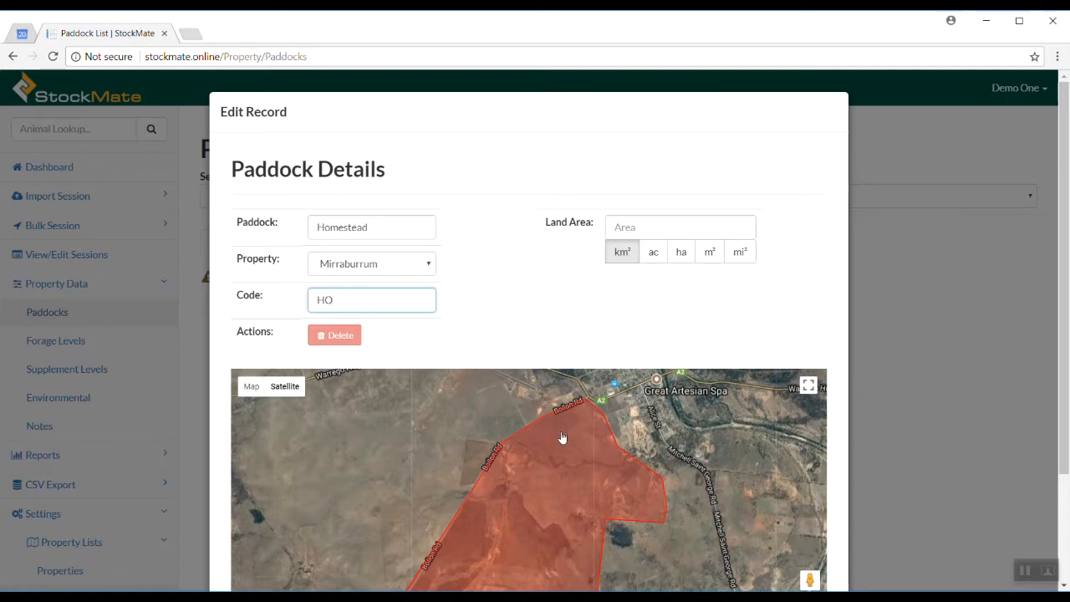
Draw the five-corner Homestead paddock near Bollon Rd (49.58 ha) and save it
{"action": "scroll", "coordinate": [563, 437], "scroll_direction": "down", "scroll_amount": 1}
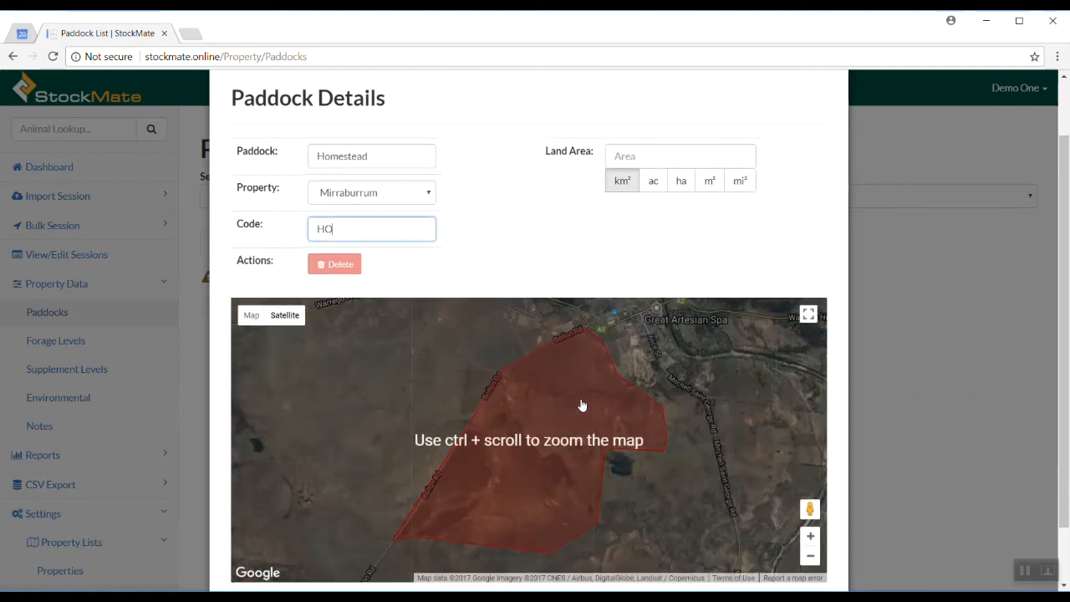
{"action": "scroll", "coordinate": [575, 366], "scroll_direction": "up", "scroll_amount": 5, "text": "ctrl"}
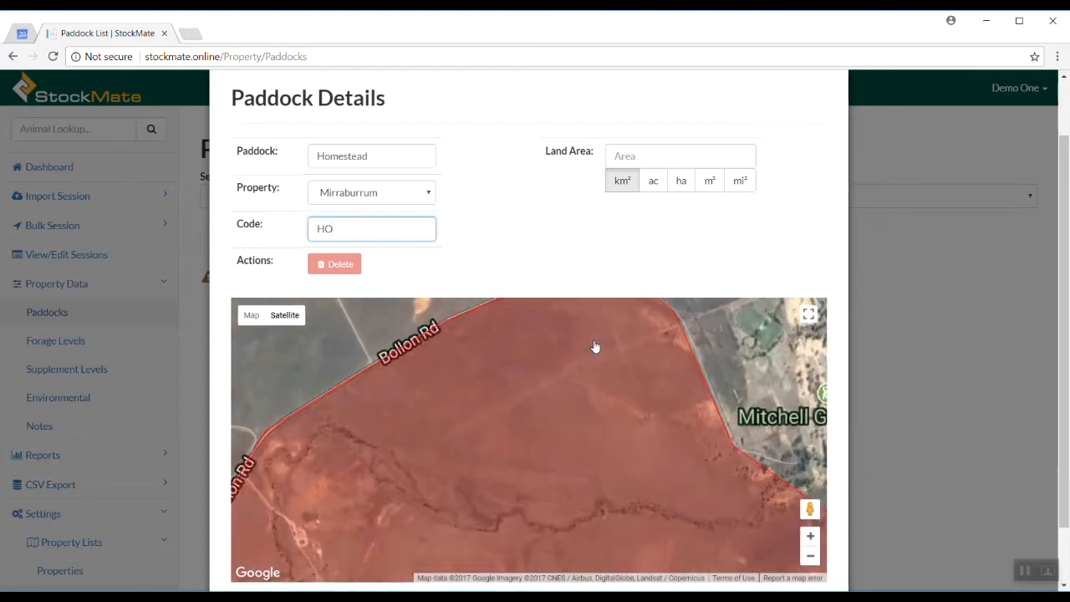
{"action": "scroll", "coordinate": [753, 449], "scroll_direction": "down", "scroll_amount": 2, "text": "ctrl"}
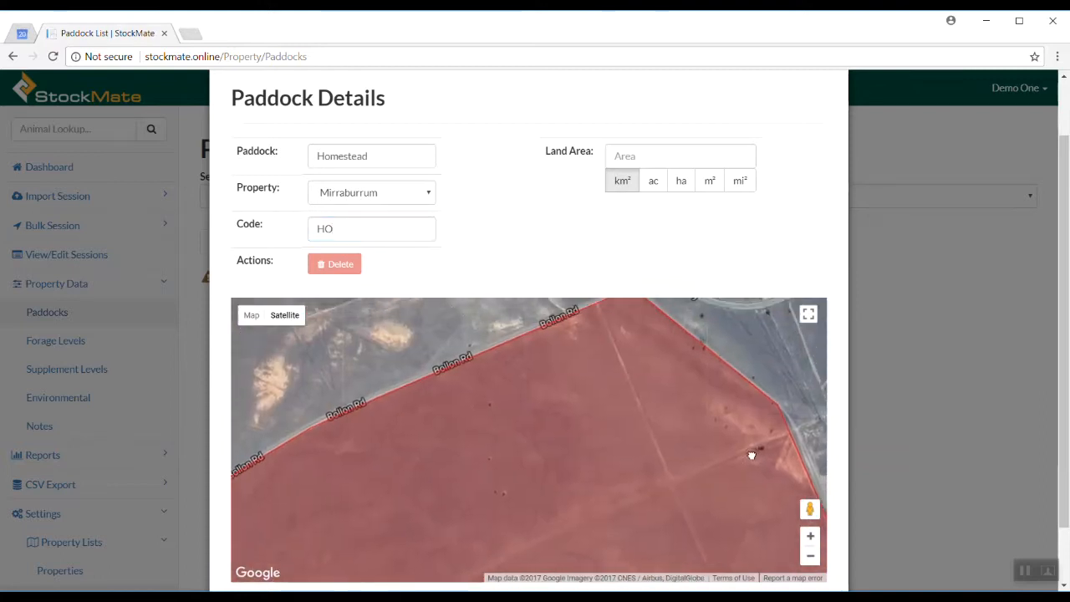
{"action": "left_click", "coordinate": [616, 328]}
{"action": "left_click", "coordinate": [338, 440]}
{"action": "left_click", "coordinate": [543, 563]}
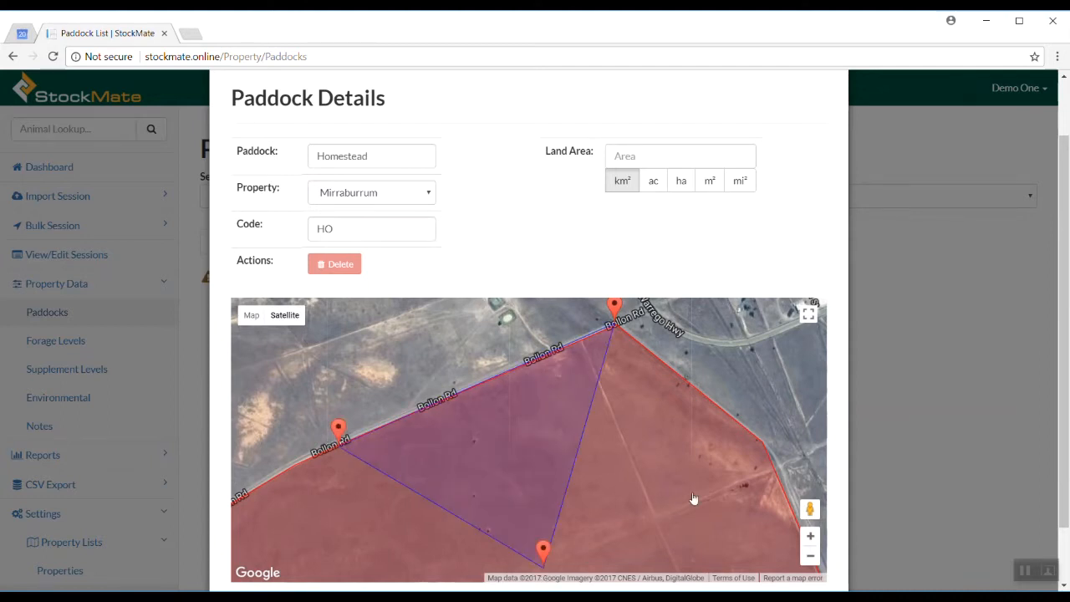
{"action": "left_click", "coordinate": [770, 460]}
{"action": "left_click", "coordinate": [761, 440]}
{"action": "left_click_drag", "start_coordinate": [760, 423], "coordinate": [766, 429]}
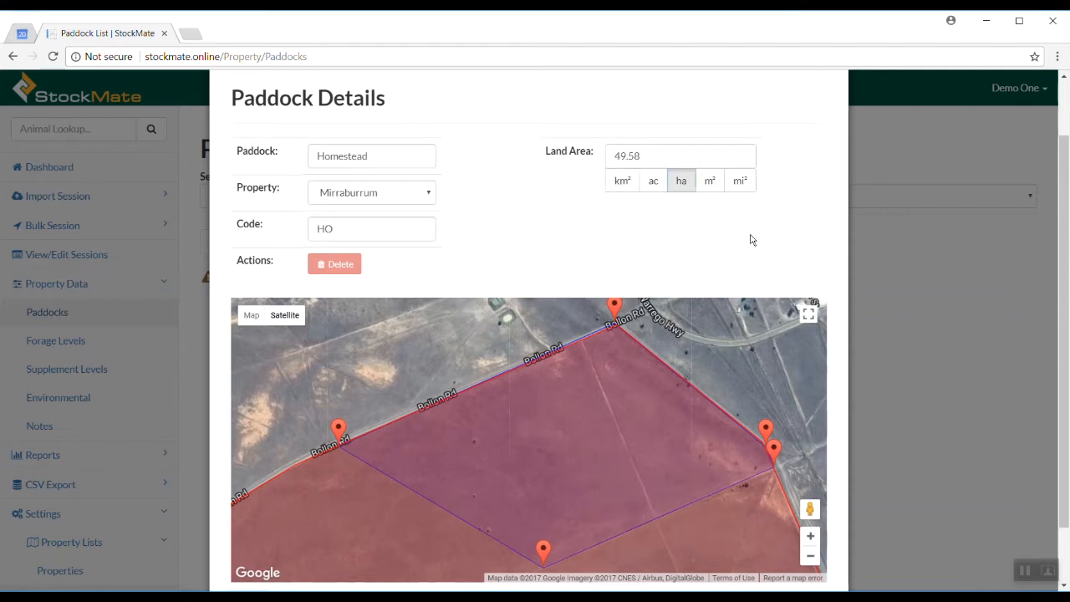
{"action": "scroll", "coordinate": [751, 240], "scroll_direction": "down", "scroll_amount": 1}
{"action": "left_click", "coordinate": [790, 549]}
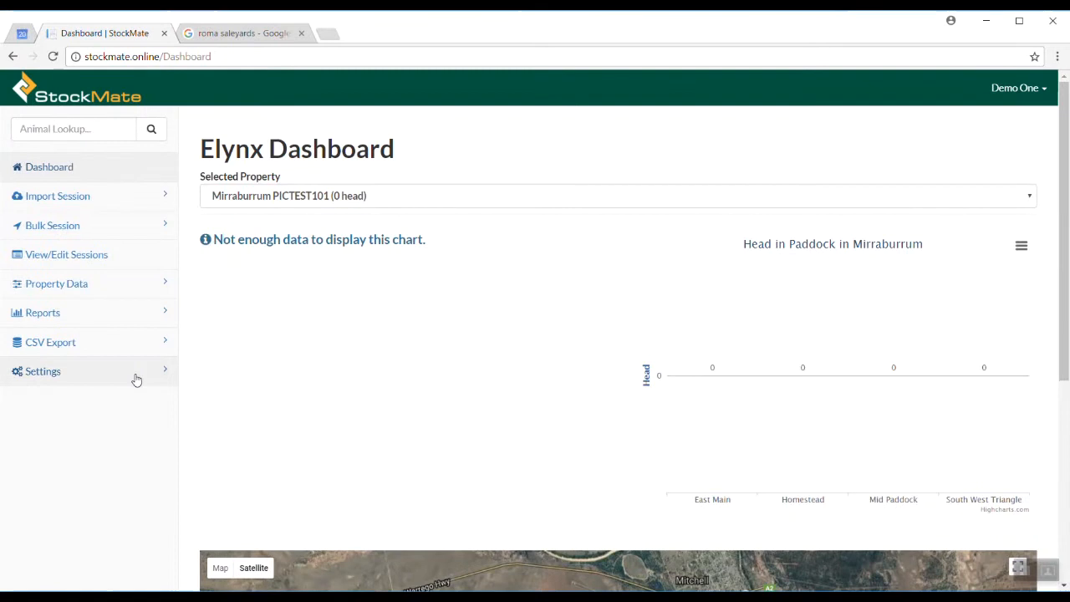
Create a Roma Saleyards origin/destination record with location type Saleyard and save it
{"action": "left_click", "coordinate": [136, 378]}
{"action": "left_click", "coordinate": [112, 403]}
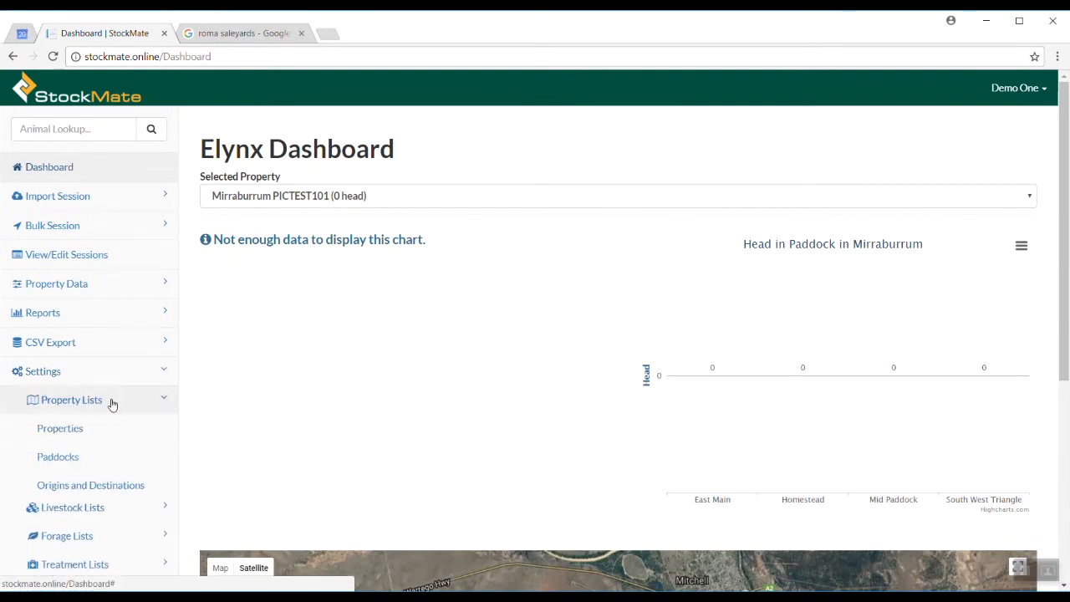
{"action": "left_click", "coordinate": [79, 489]}
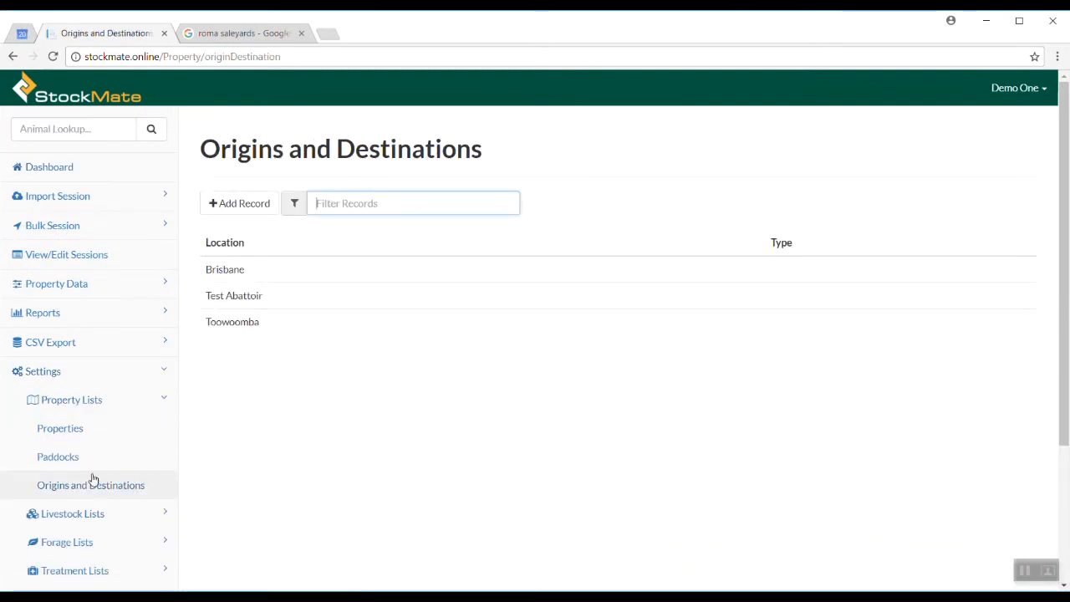
{"action": "left_click", "coordinate": [246, 205]}
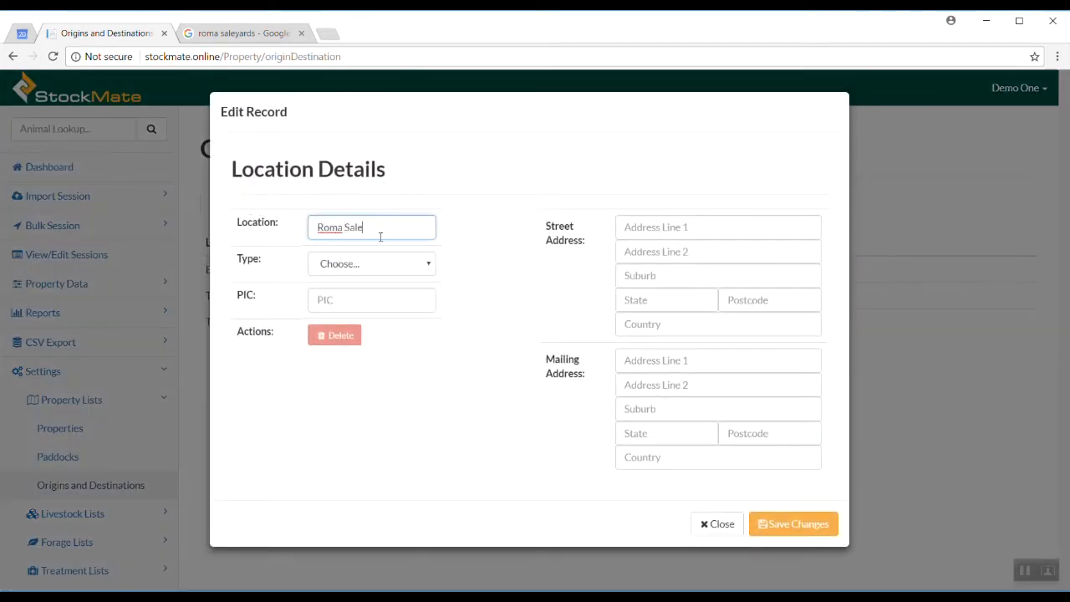
{"action": "left_click", "coordinate": [372, 263]}
{"action": "left_click", "coordinate": [344, 306]}
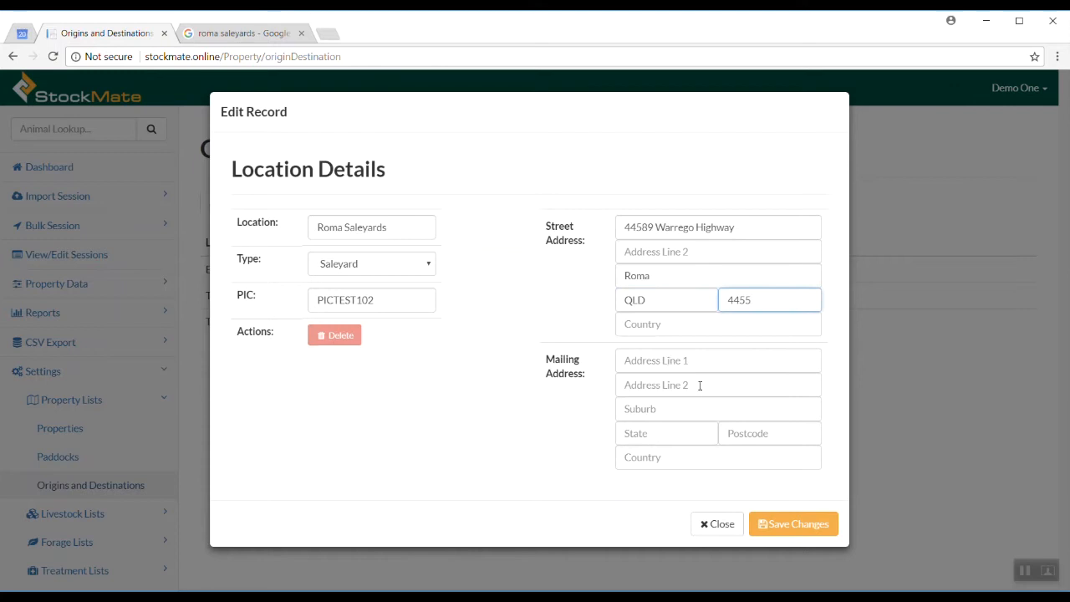
{"action": "left_click", "coordinate": [779, 519]}
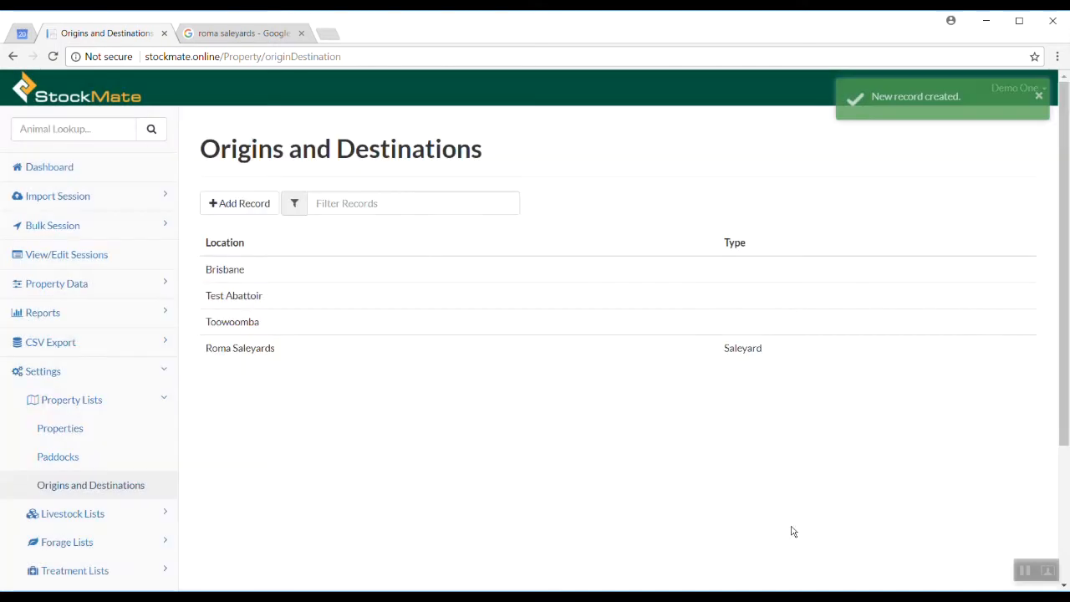
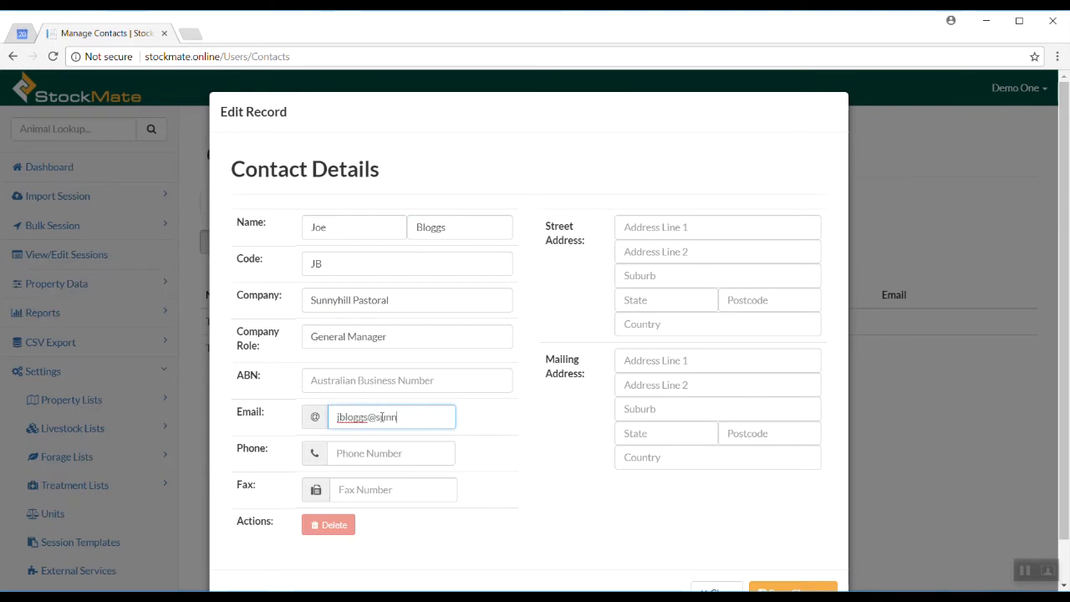
Enter the contact's phone number and full Roma, QLD street address, then save the contact
{"action": "key", "text": "Tab"}
{"action": "left_click", "coordinate": [680, 233]}
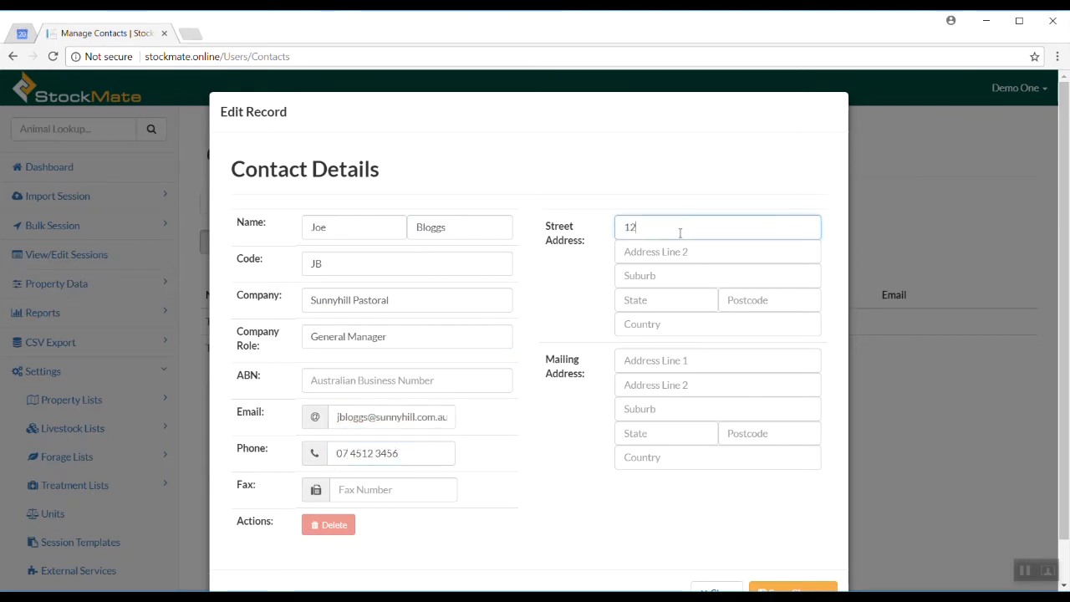
{"action": "key", "text": "Tab"}
{"action": "key", "text": "Tab"}
{"action": "type", "text": "Roma"}
{"action": "key", "text": "Tab"}
{"action": "type", "text": "QLD"}
{"action": "key", "text": "Tab"}
{"action": "type", "text": "4455"}
{"action": "key", "text": "Tab"}
{"action": "type", "text": "Australia"}
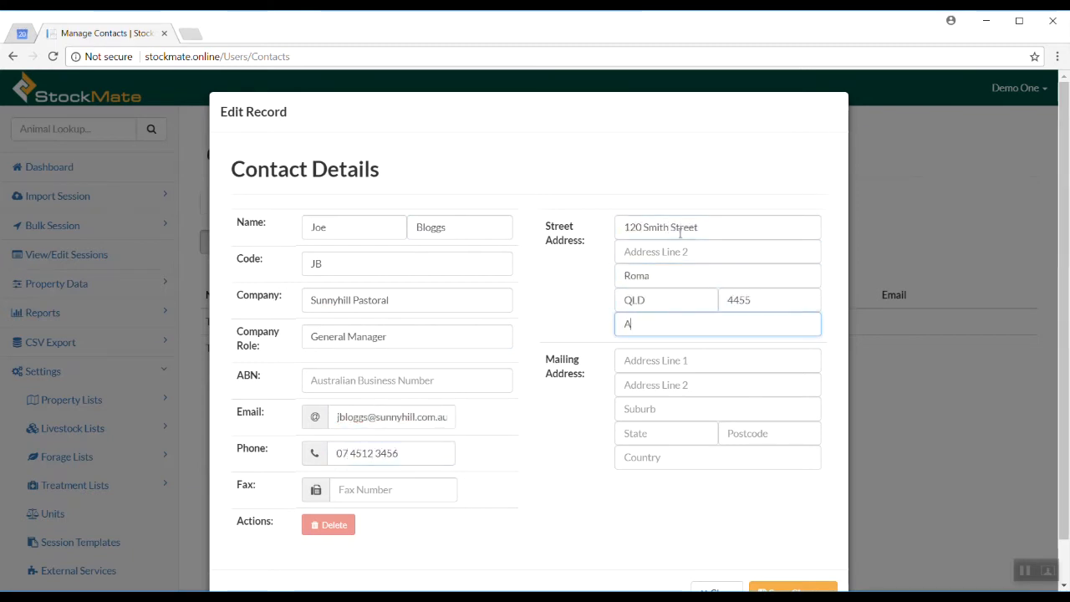
{"action": "scroll", "coordinate": [635, 301], "scroll_direction": "down", "scroll_amount": 1}
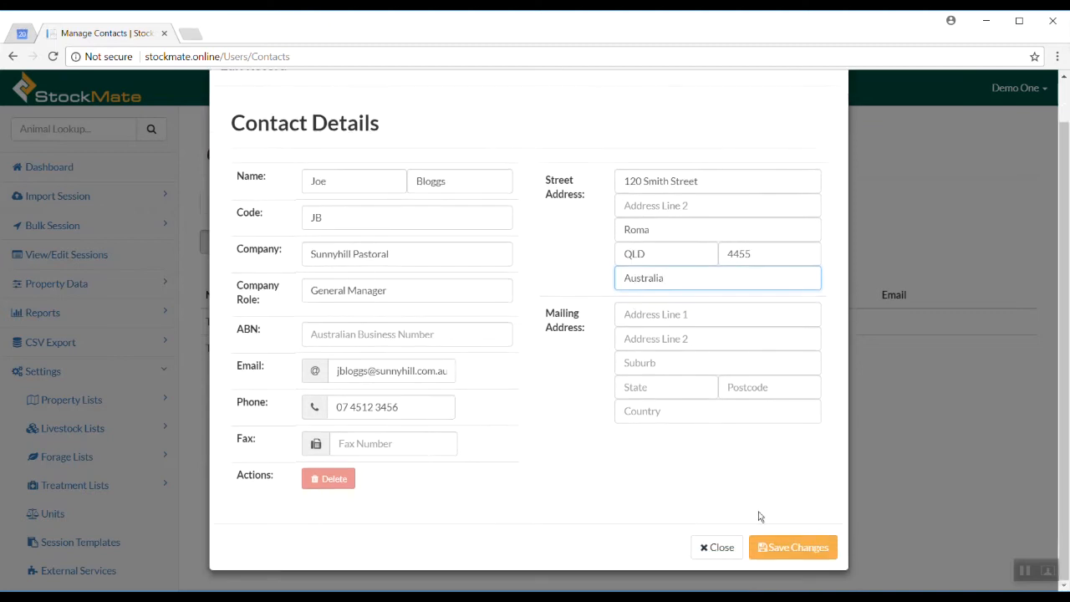
{"action": "left_click", "coordinate": [795, 549]}
Put the contact in the Buyer group, save again and close the contact details
{"action": "scroll", "coordinate": [557, 441], "scroll_direction": "down", "scroll_amount": 2}
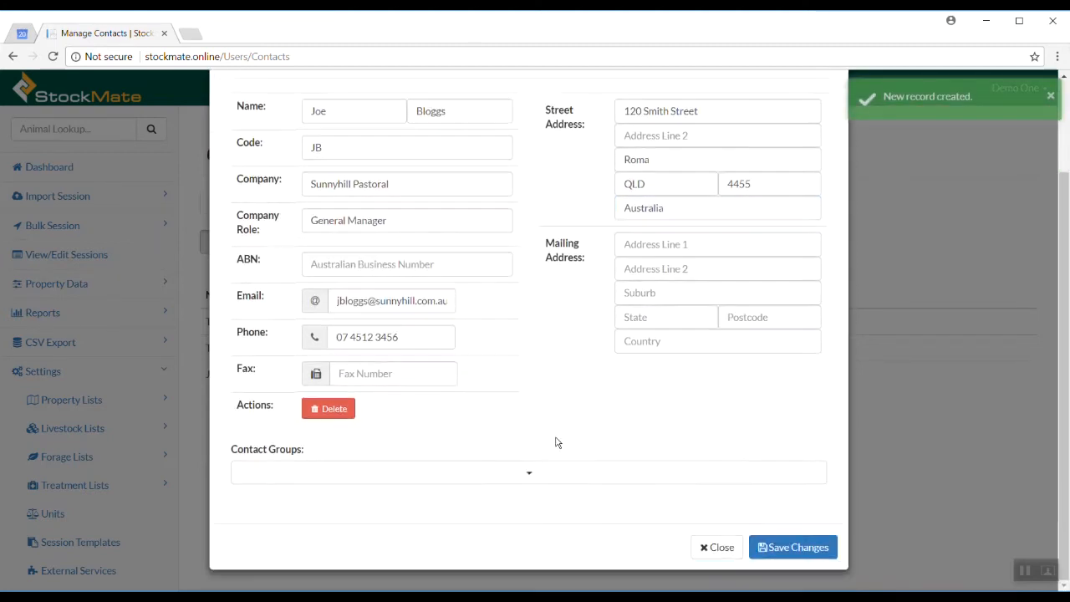
{"action": "left_click", "coordinate": [540, 475]}
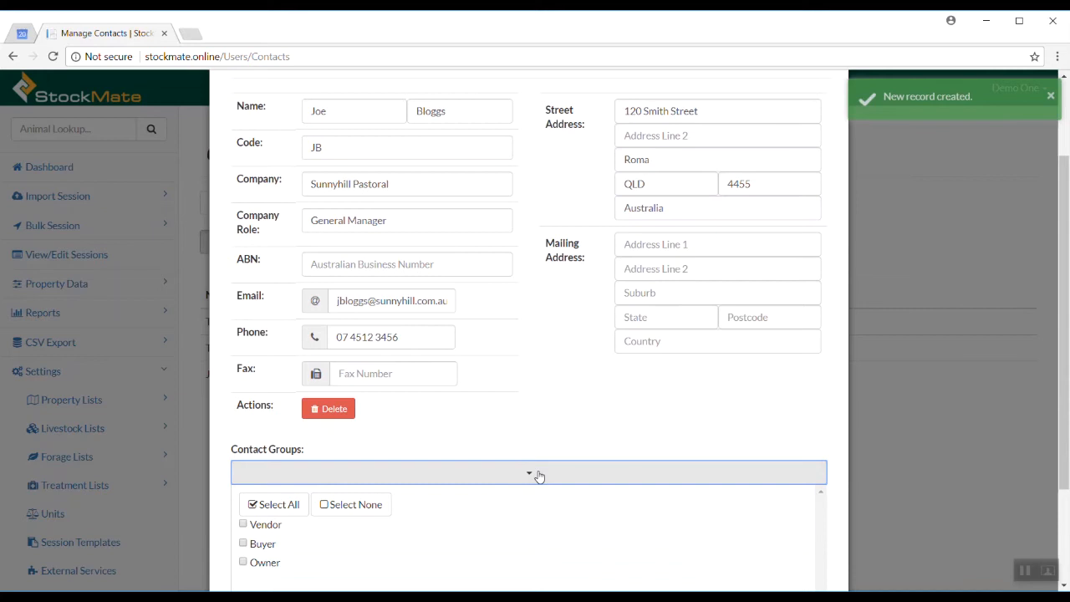
{"action": "left_click", "coordinate": [264, 544]}
{"action": "left_click", "coordinate": [613, 429]}
{"action": "left_click", "coordinate": [810, 547]}
{"action": "left_click", "coordinate": [715, 548]}
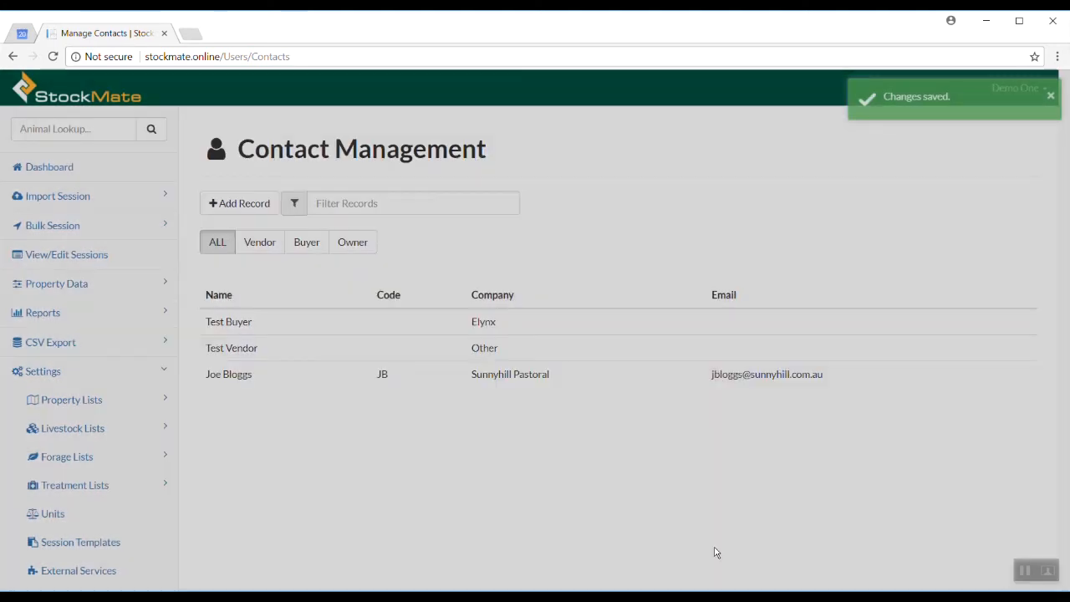
Filter contacts to the Buyer group, then expand Settings to reveal the User Management options
{"action": "left_click", "coordinate": [303, 250]}
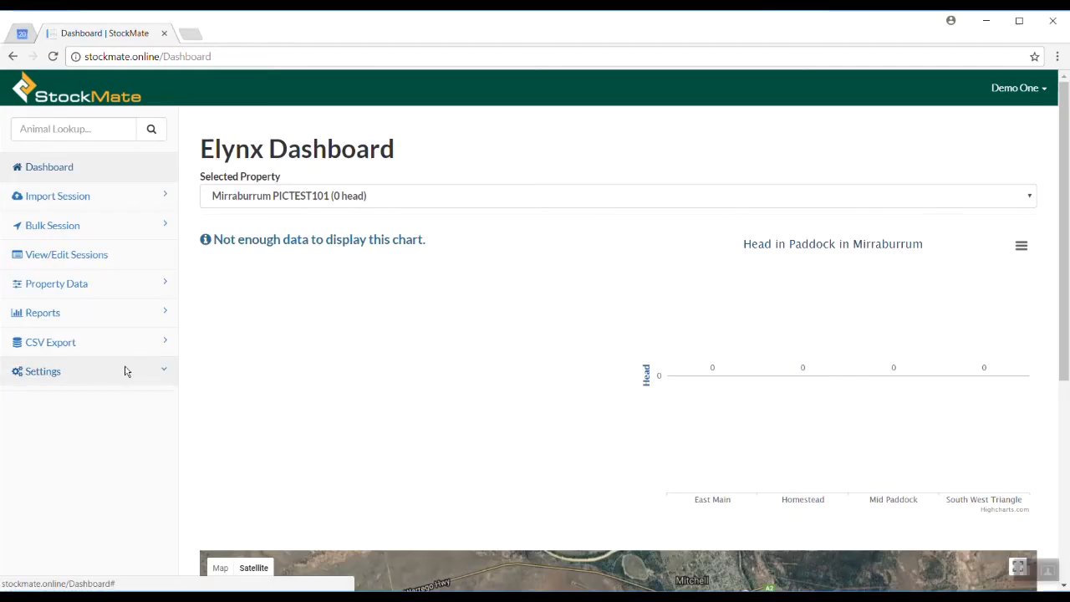
{"action": "left_click", "coordinate": [126, 370]}
{"action": "scroll", "coordinate": [123, 376], "scroll_direction": "down", "scroll_amount": 2}
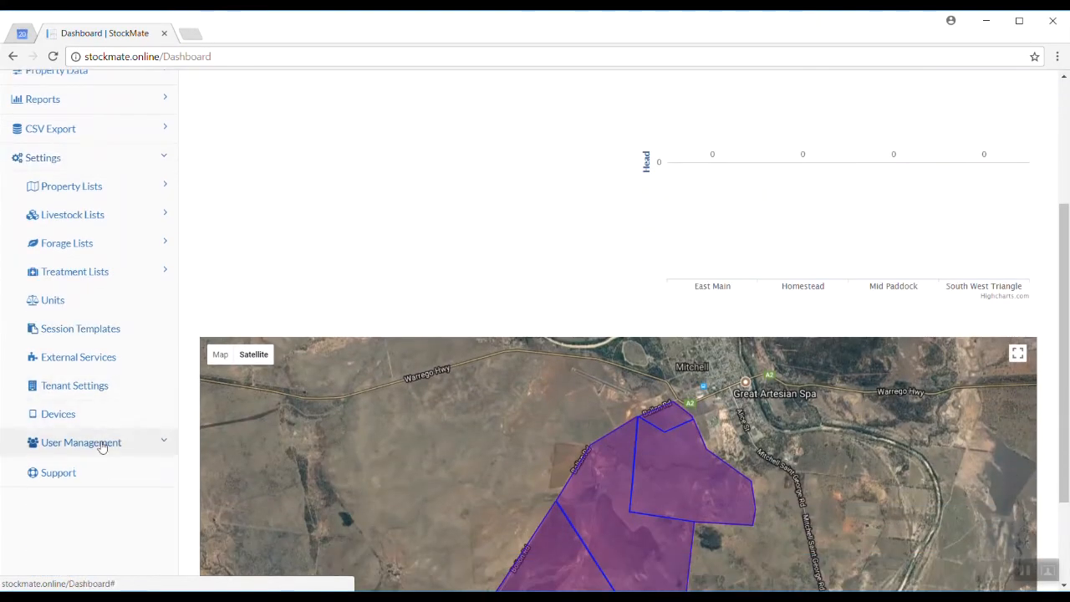
{"action": "left_click", "coordinate": [100, 443]}
Add a management area named QLD that includes the Mirraburrum property, and save it
{"action": "left_click", "coordinate": [106, 500]}
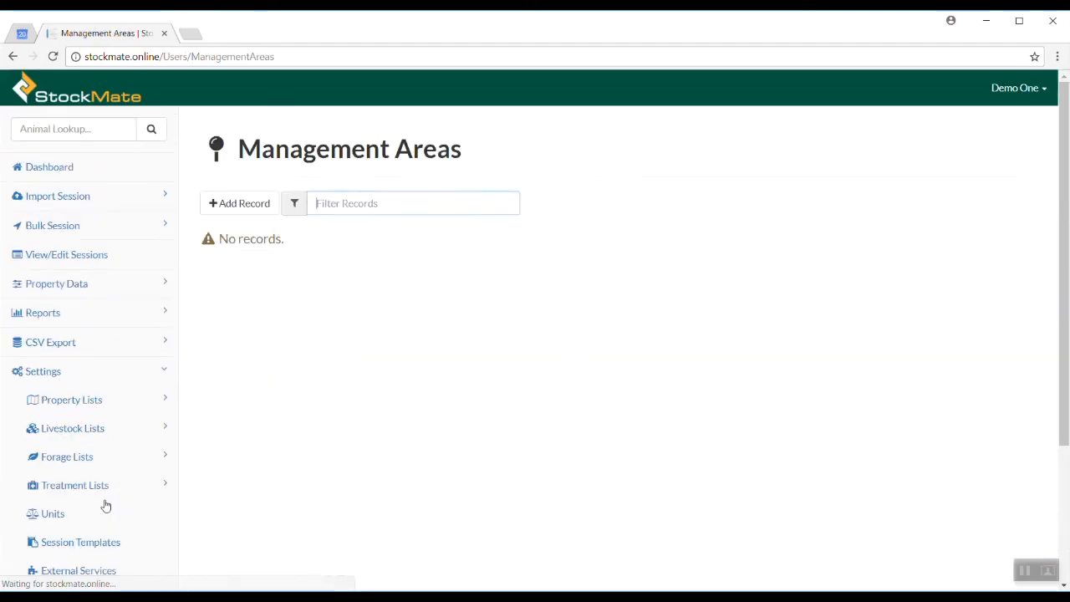
{"action": "left_click", "coordinate": [255, 216]}
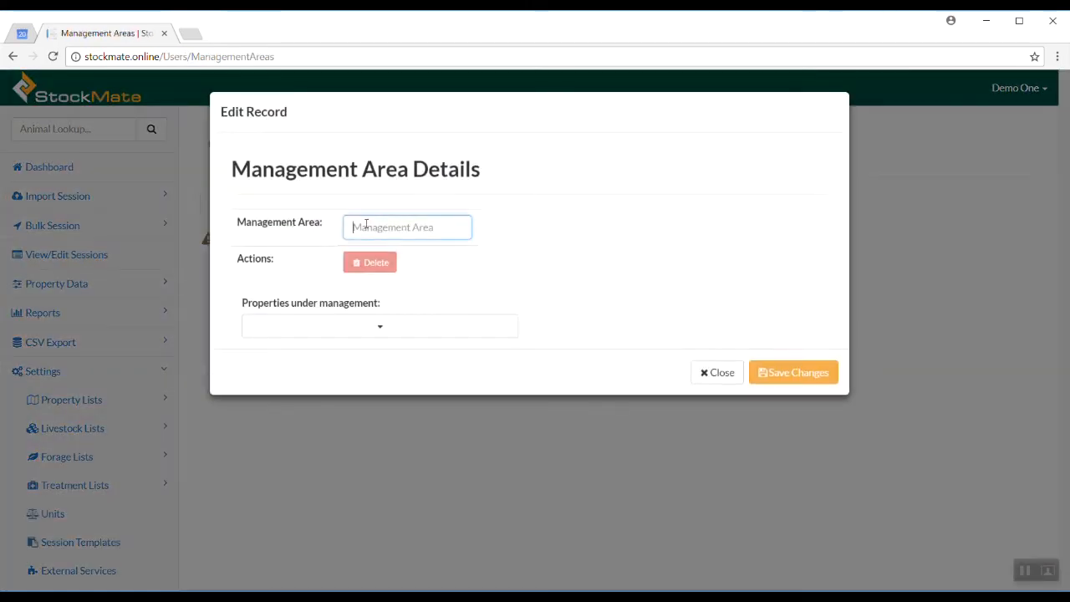
{"action": "type", "text": "QLD"}
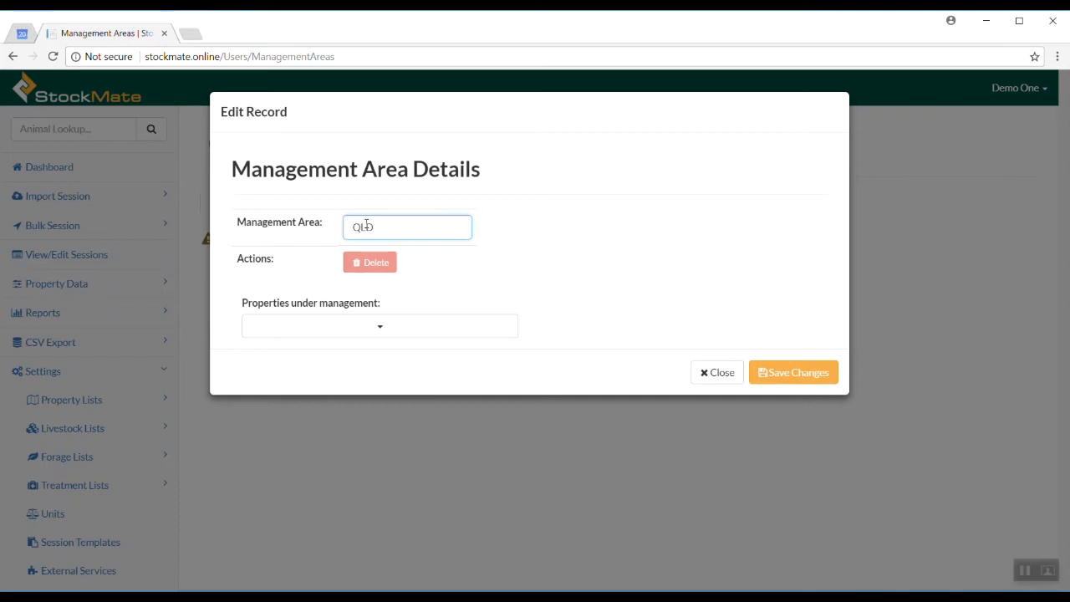
{"action": "left_click", "coordinate": [429, 330]}
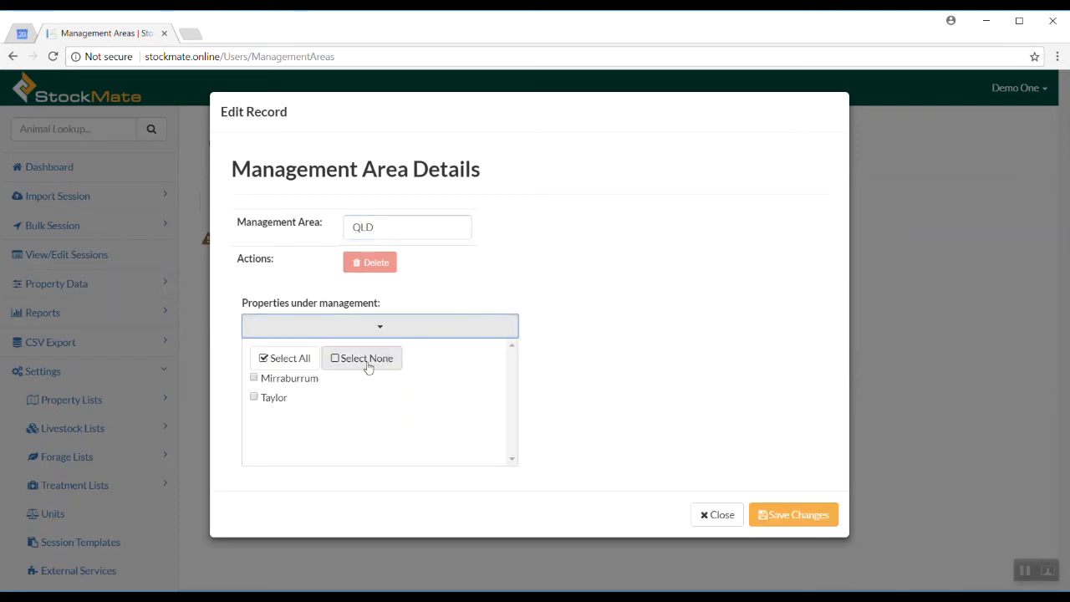
{"action": "left_click", "coordinate": [297, 382]}
{"action": "left_click", "coordinate": [557, 253]}
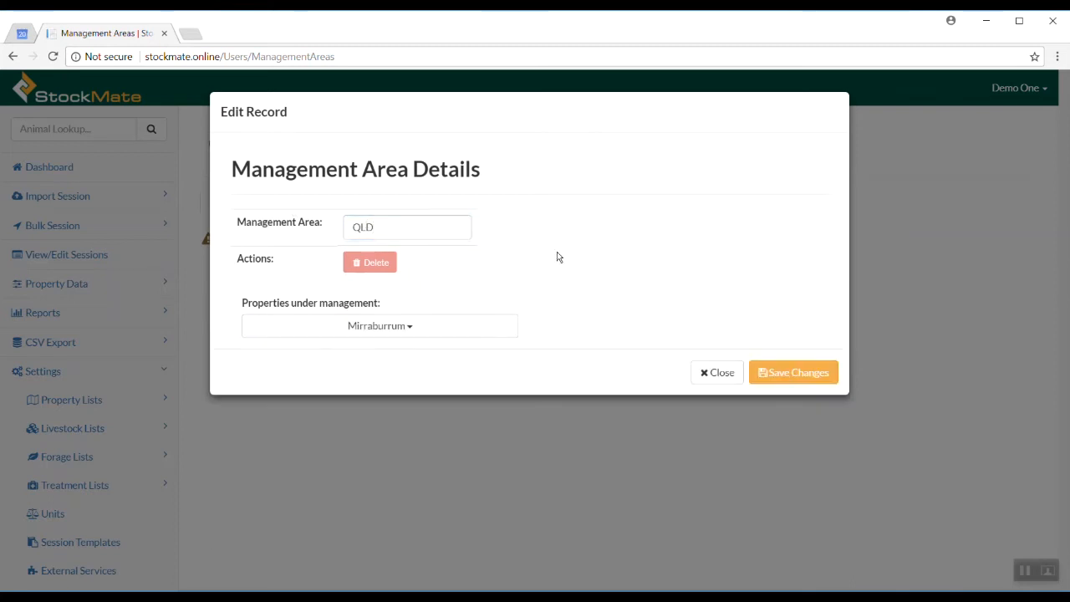
{"action": "left_click", "coordinate": [776, 372]}
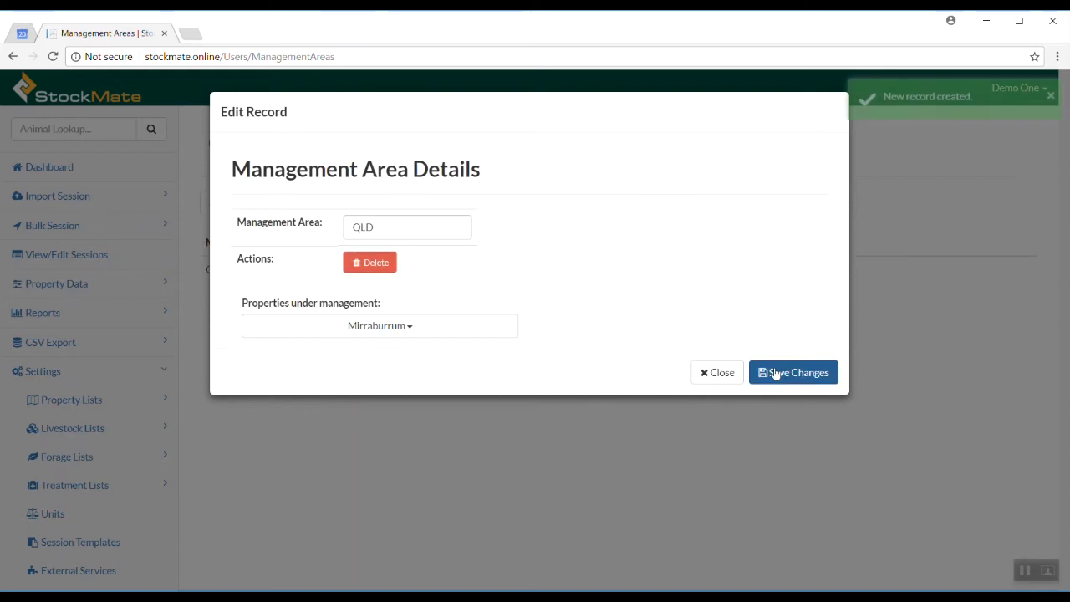
{"action": "left_click", "coordinate": [721, 373]}
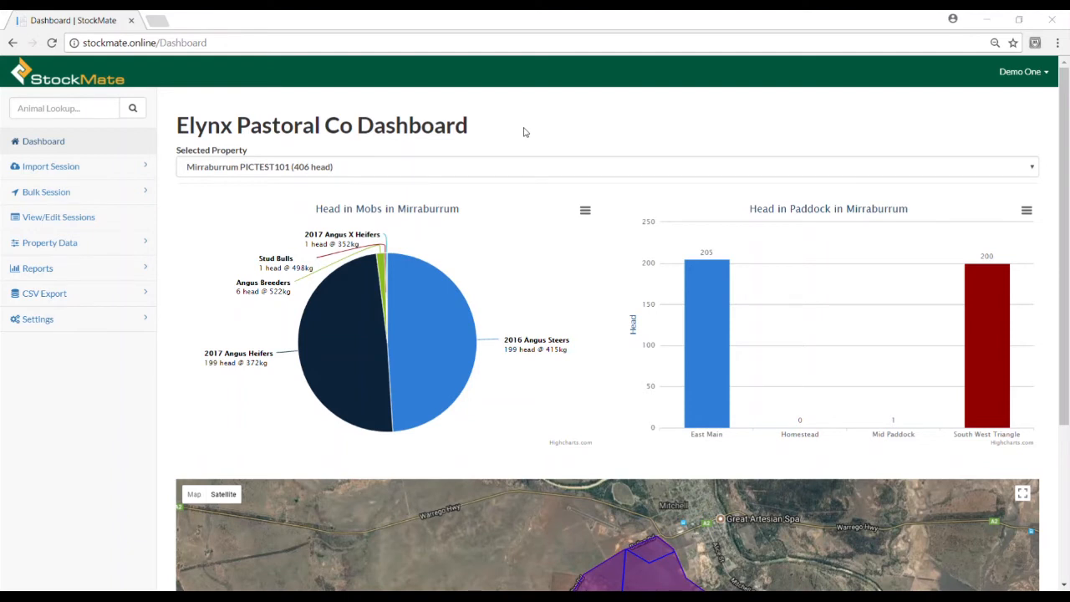
Go to Settings > User Management > Manage Staff and start a new user
{"action": "left_click", "coordinate": [127, 321]}
{"action": "scroll", "coordinate": [96, 394], "scroll_direction": "down", "scroll_amount": 1}
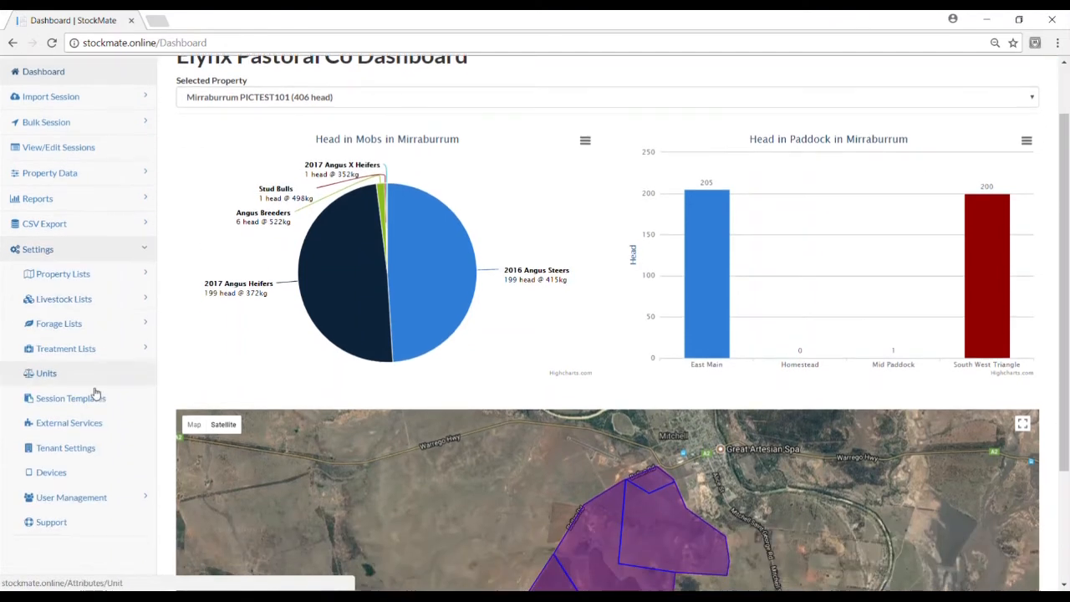
{"action": "left_click", "coordinate": [71, 498]}
{"action": "left_click", "coordinate": [79, 573]}
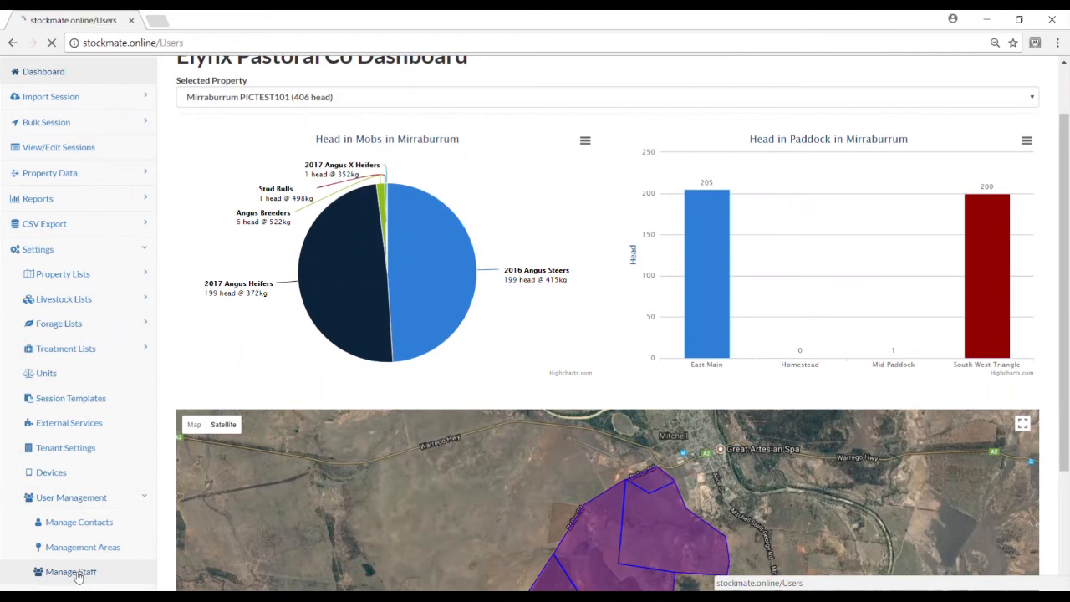
{"action": "left_click", "coordinate": [214, 173]}
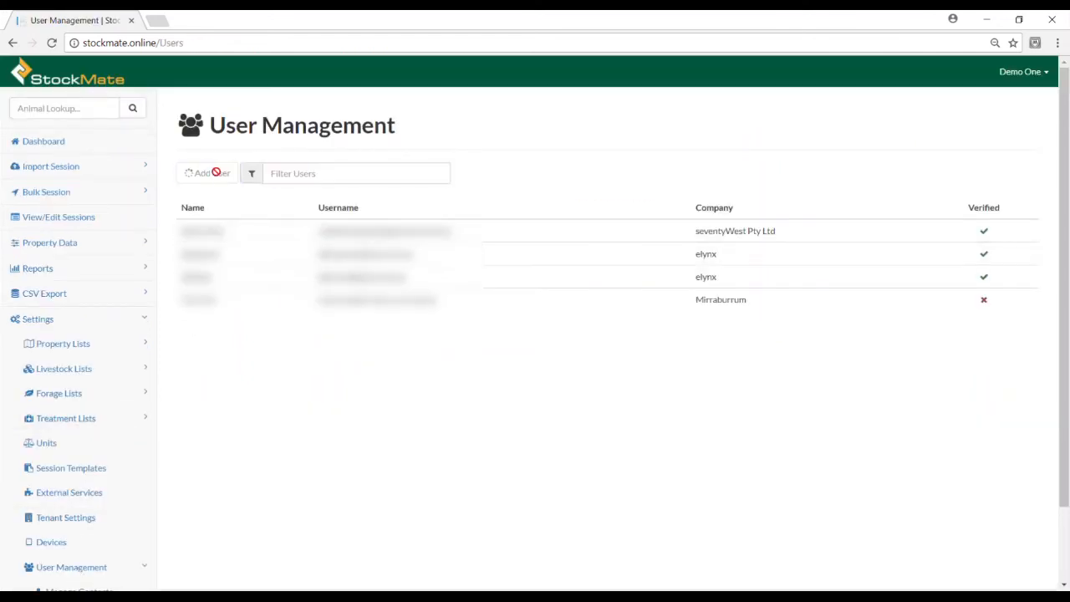
Enter the user's username e-mail, given and family names, and company Mirraburrum
{"action": "left_click", "coordinate": [366, 194]}
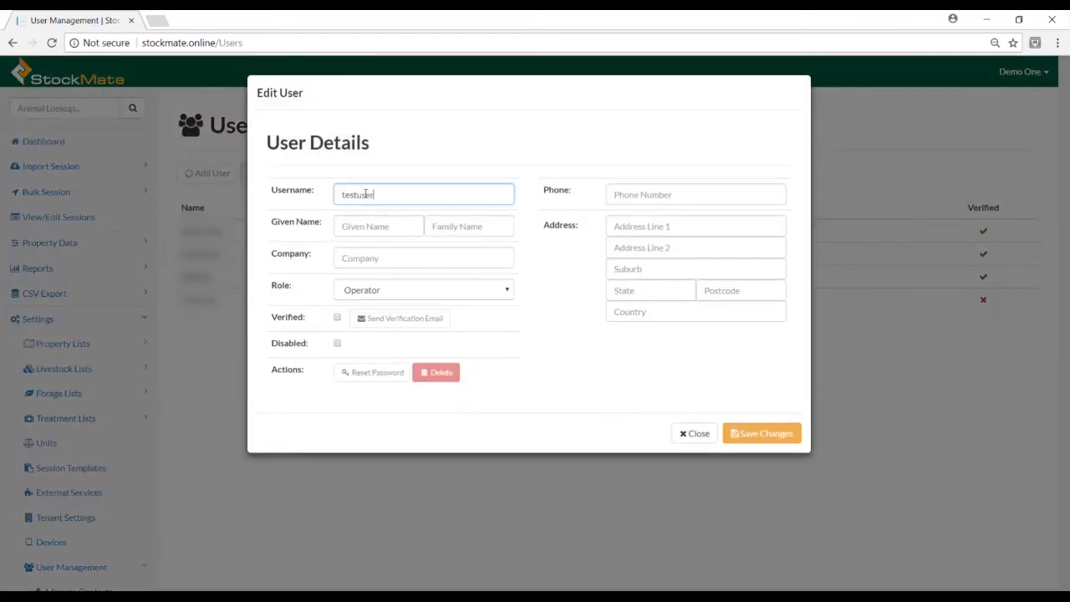
{"action": "key", "text": "Tab"}
{"action": "type", "text": "Test"}
{"action": "key", "text": "Tab"}
{"action": "type", "text": "User"}
{"action": "key", "text": "Tab"}
{"action": "type", "text": "Mirraburru"}
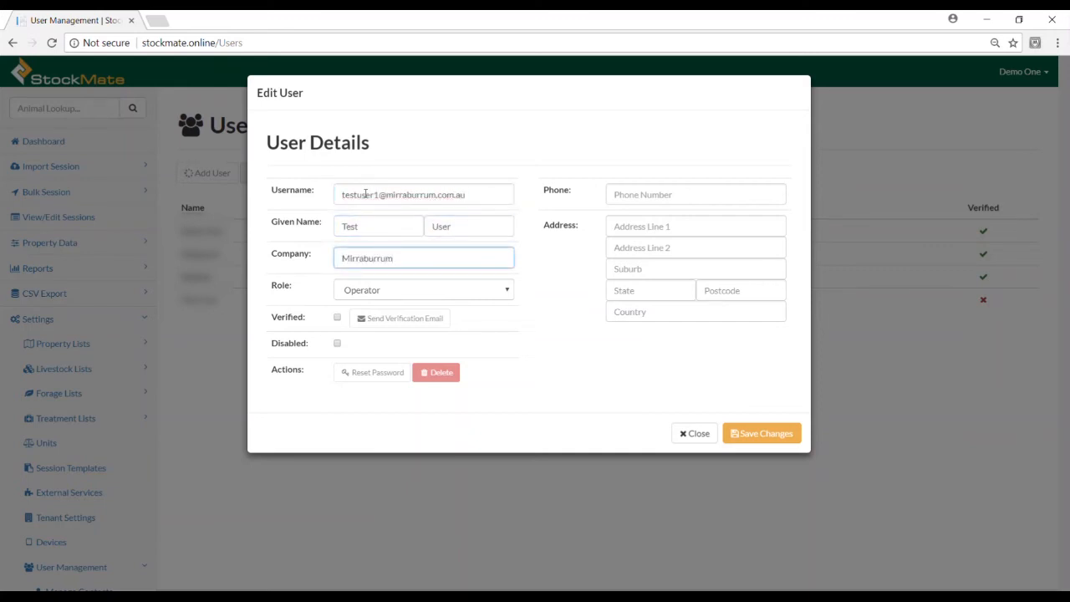
{"action": "left_click", "coordinate": [506, 290]}
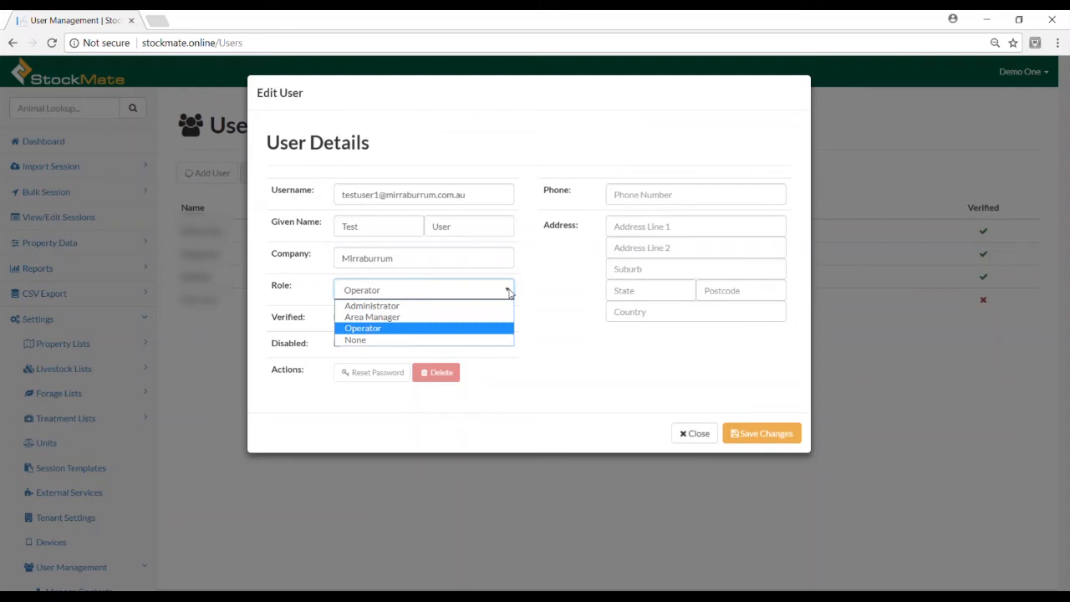
Keep the Operator role, enter the user's phone and Mitchell, QLD street address, and save
{"action": "left_click", "coordinate": [507, 293]}
{"action": "left_click", "coordinate": [618, 194]}
{"action": "type", "text": "07 12345678"}
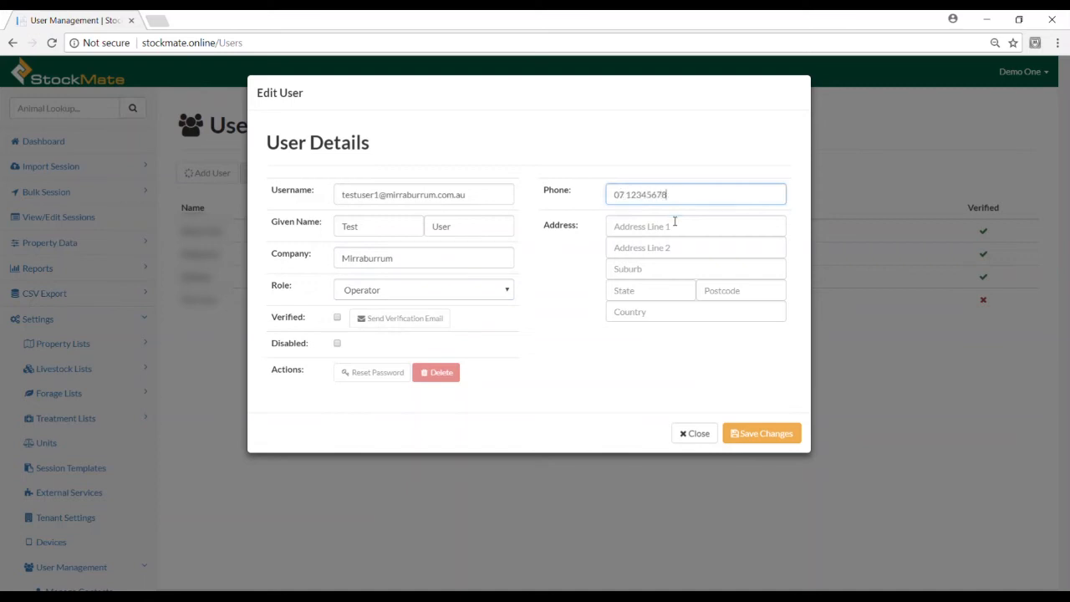
{"action": "left_click", "coordinate": [675, 221]}
{"action": "type", "text": "123 Smithfield Road"}
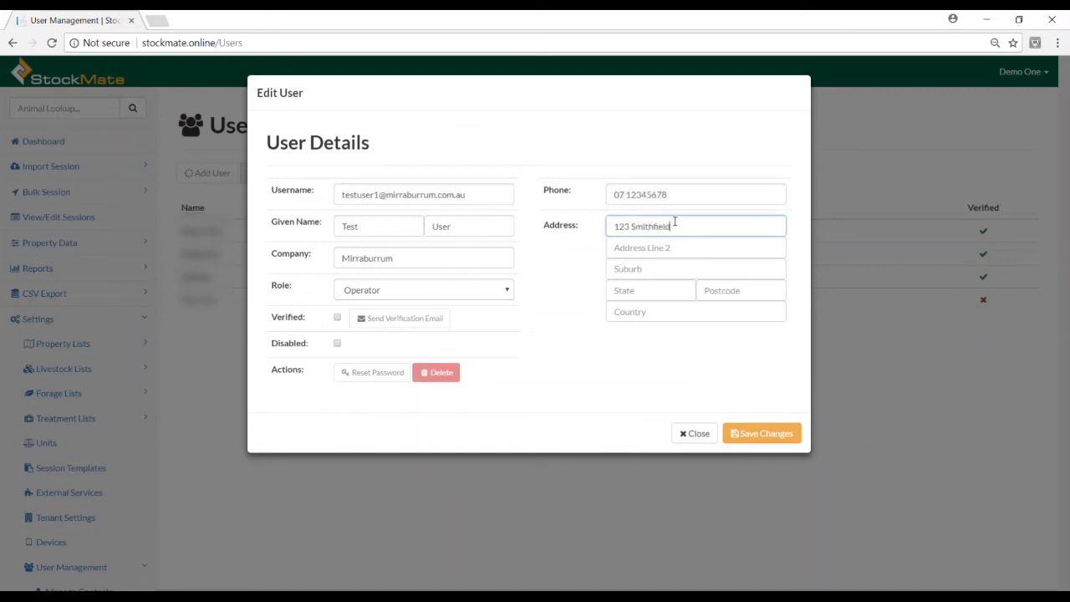
{"action": "key", "text": "Tab"}
{"action": "key", "text": "Tab"}
{"action": "type", "text": "Mitchell"}
{"action": "key", "text": "Tab"}
{"action": "type", "text": "QLD"}
{"action": "key", "text": "Tab"}
{"action": "type", "text": "2911"}
{"action": "key", "text": "Tab"}
{"action": "type", "text": "Austr"}
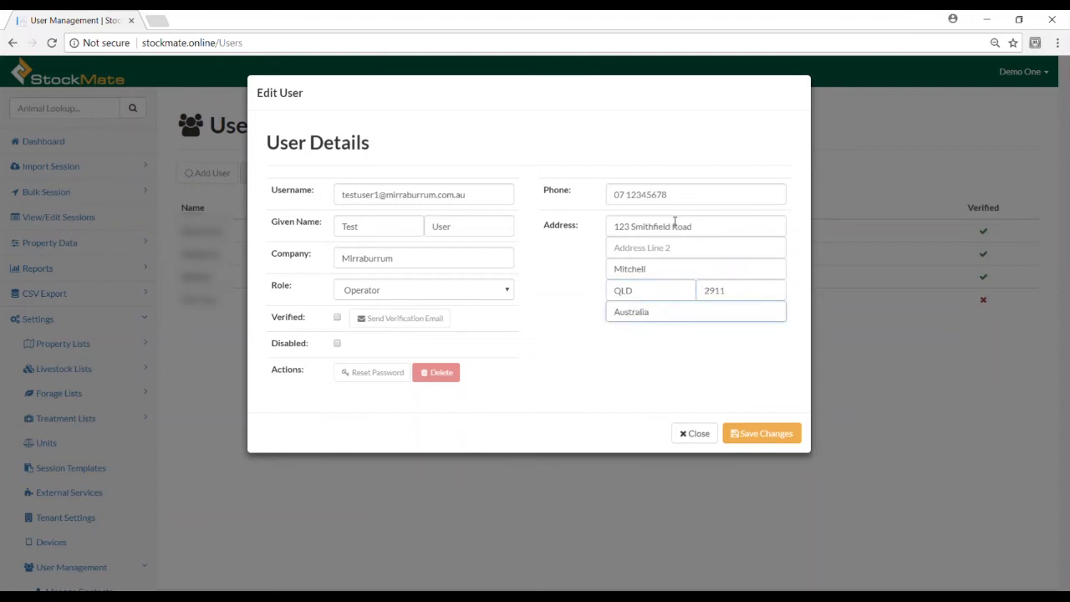
{"action": "left_click", "coordinate": [746, 426]}
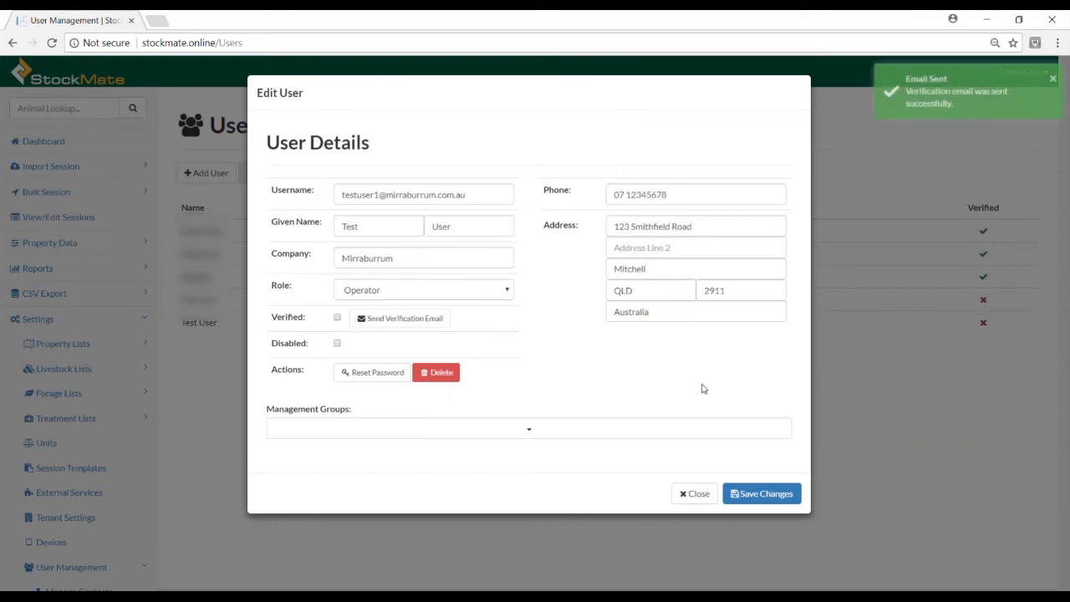
Add the user to the QLD management group and save the details again
{"action": "left_click", "coordinate": [674, 433]}
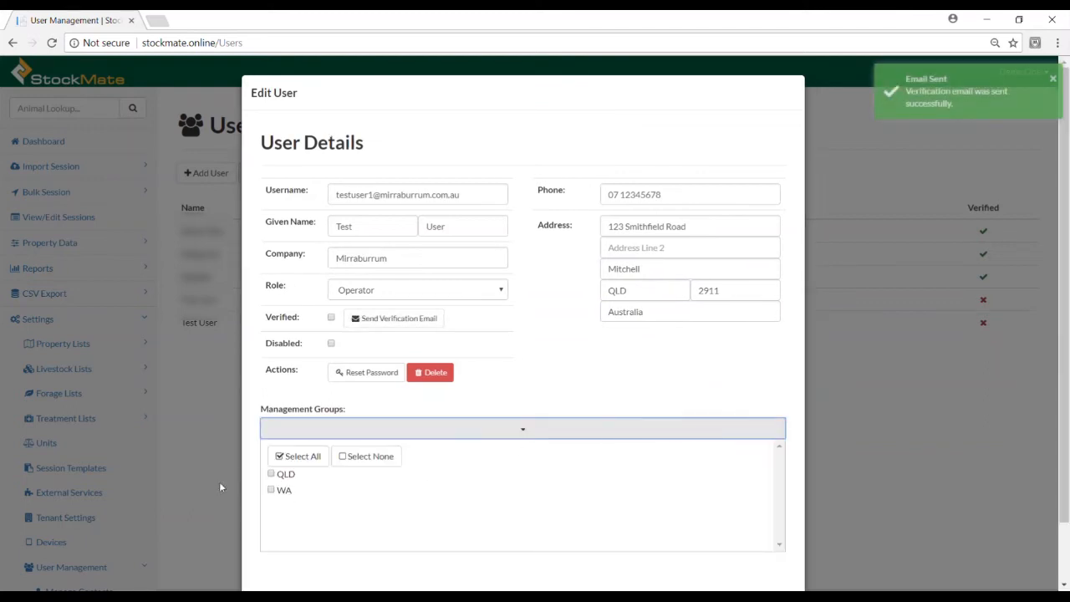
{"action": "left_click", "coordinate": [284, 478]}
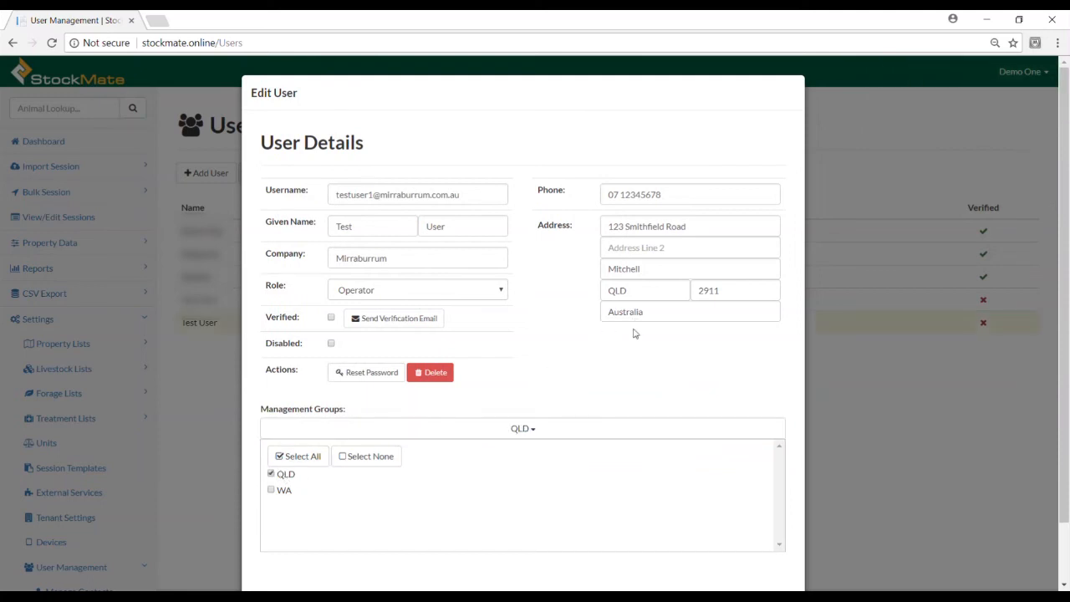
{"action": "scroll", "coordinate": [548, 386], "scroll_direction": "down", "scroll_amount": 2}
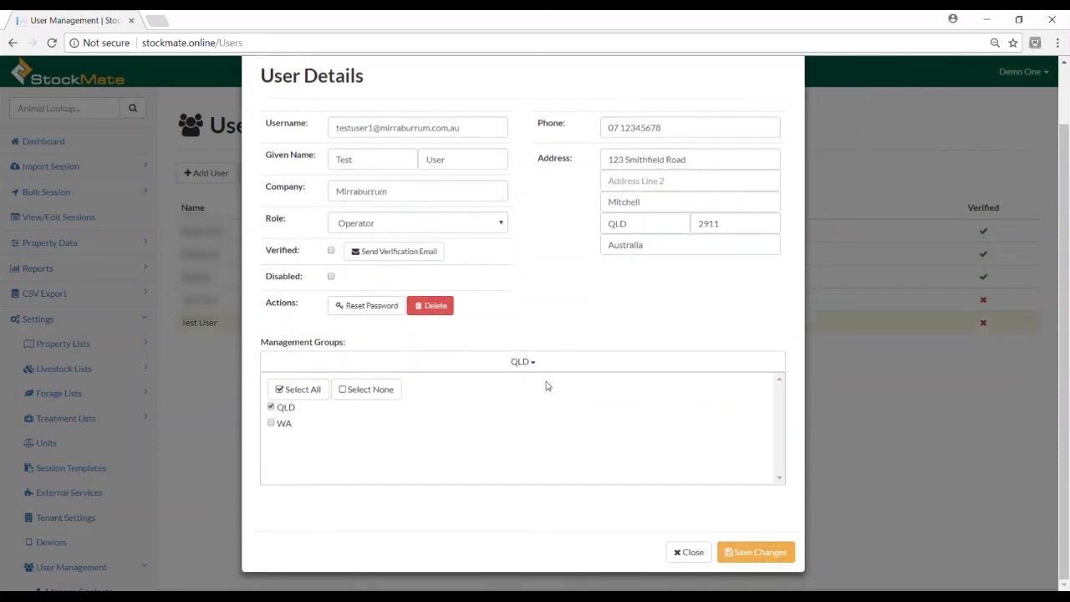
{"action": "left_click", "coordinate": [753, 555]}
{"action": "left_click", "coordinate": [757, 497]}
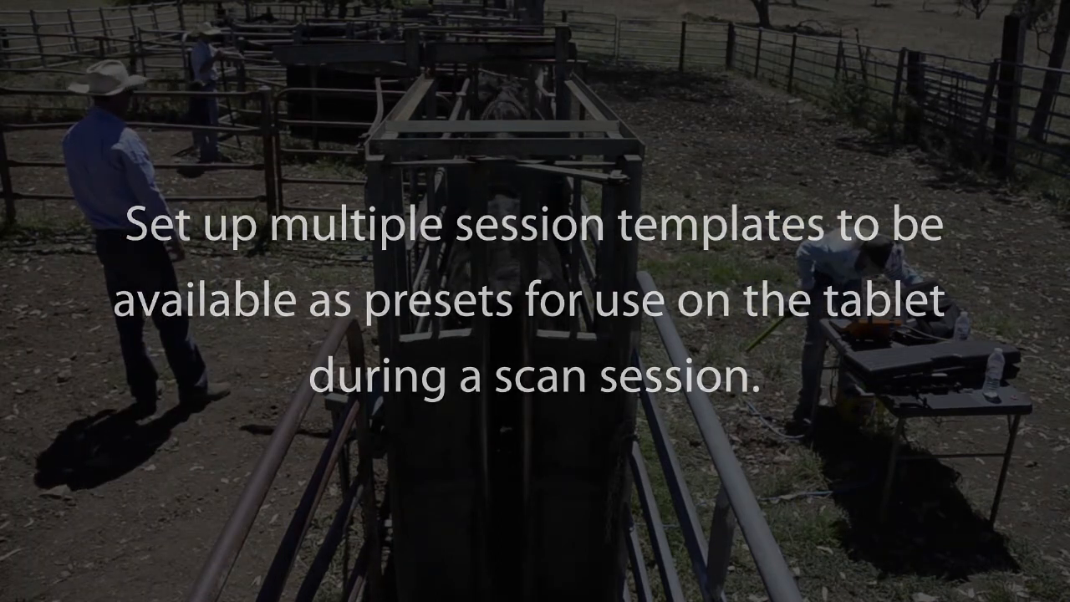
Rename the Arrival session template to Treatment, with type Handling and sub type Treatment, and save
{"action": "left_click", "coordinate": [139, 378]}
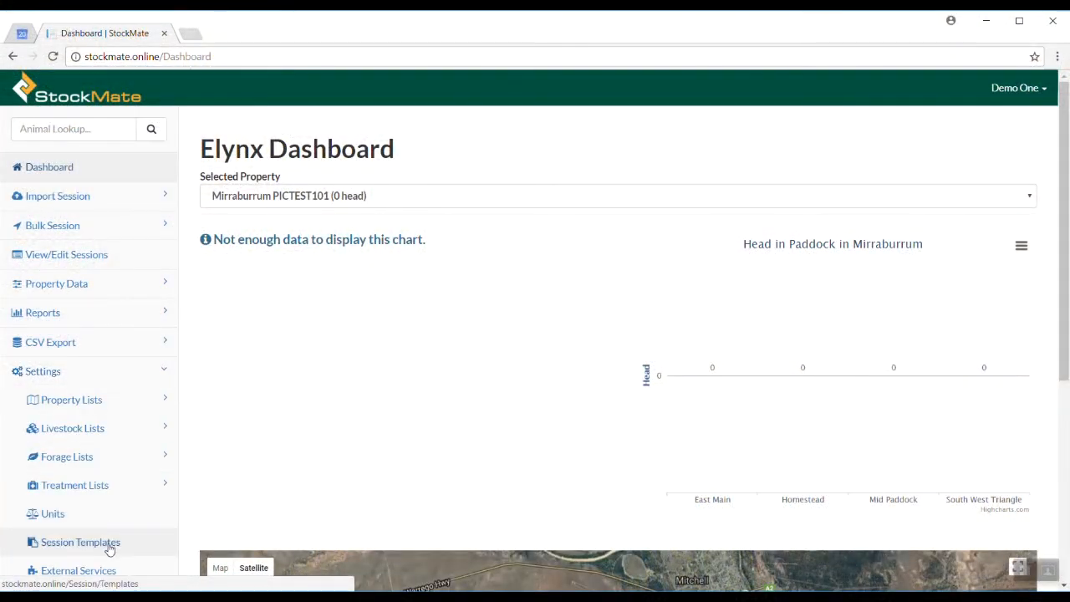
{"action": "left_click", "coordinate": [109, 547]}
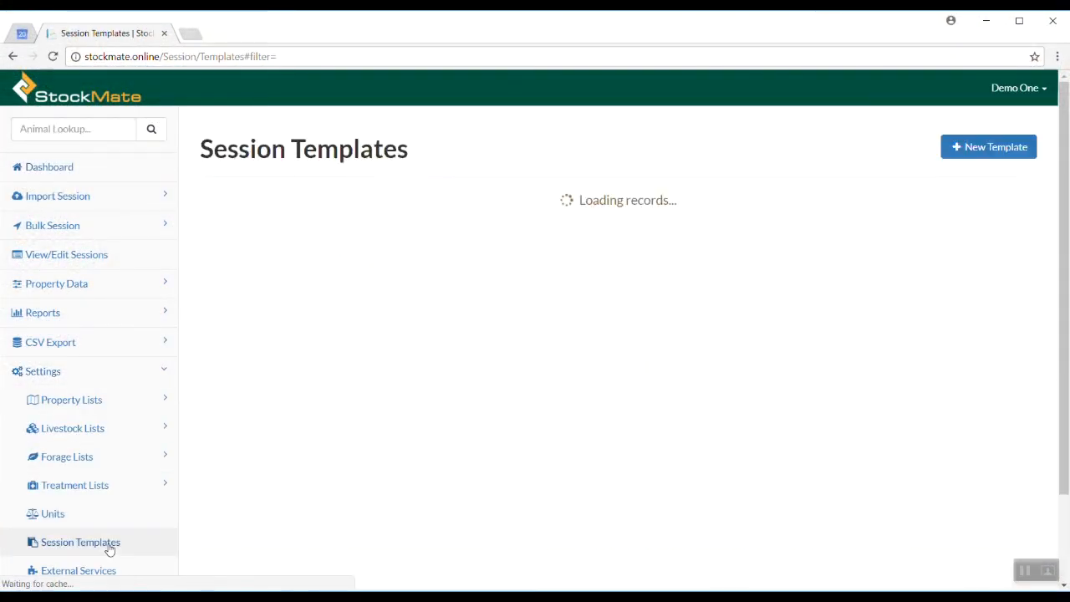
{"action": "left_click", "coordinate": [912, 318]}
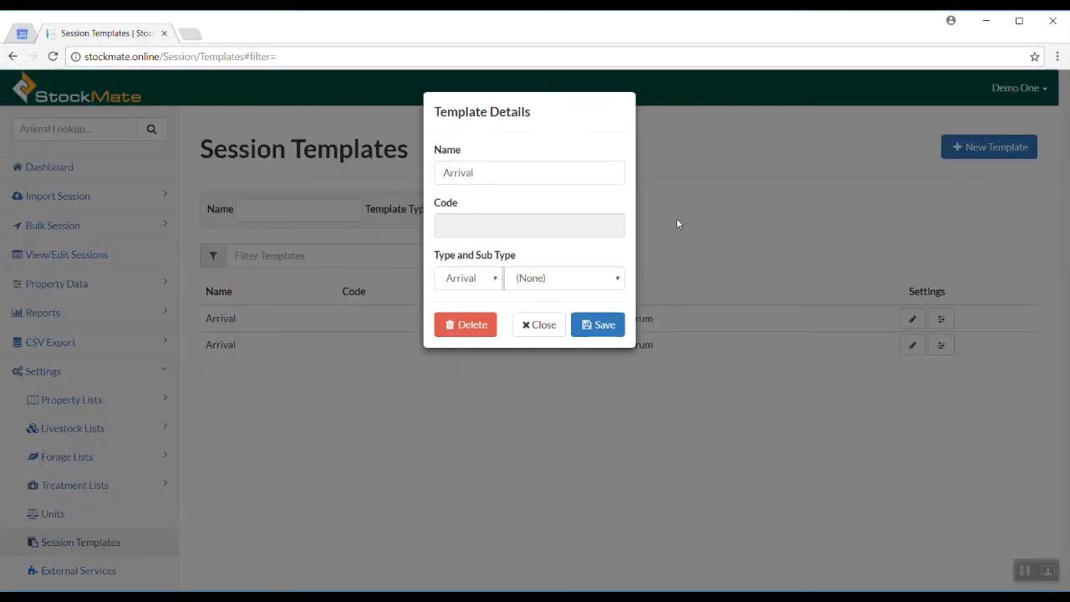
{"action": "left_click_drag", "start_coordinate": [501, 173], "coordinate": [333, 192]}
{"action": "type", "text": "Treatment"}
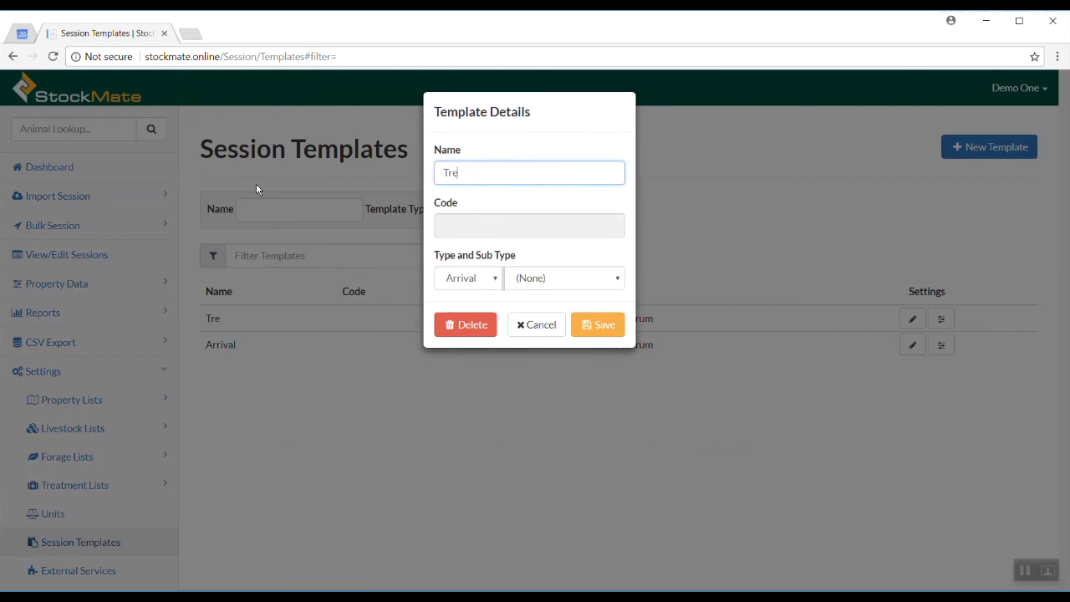
{"action": "left_click", "coordinate": [482, 278]}
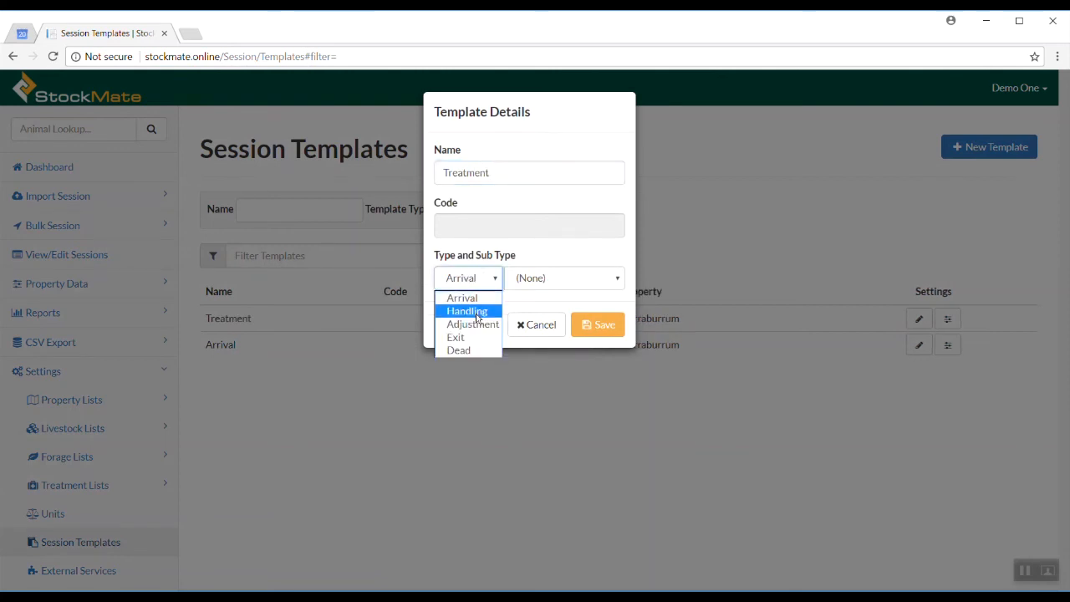
{"action": "left_click", "coordinate": [462, 309]}
{"action": "left_click", "coordinate": [535, 280]}
{"action": "left_click", "coordinate": [552, 391]}
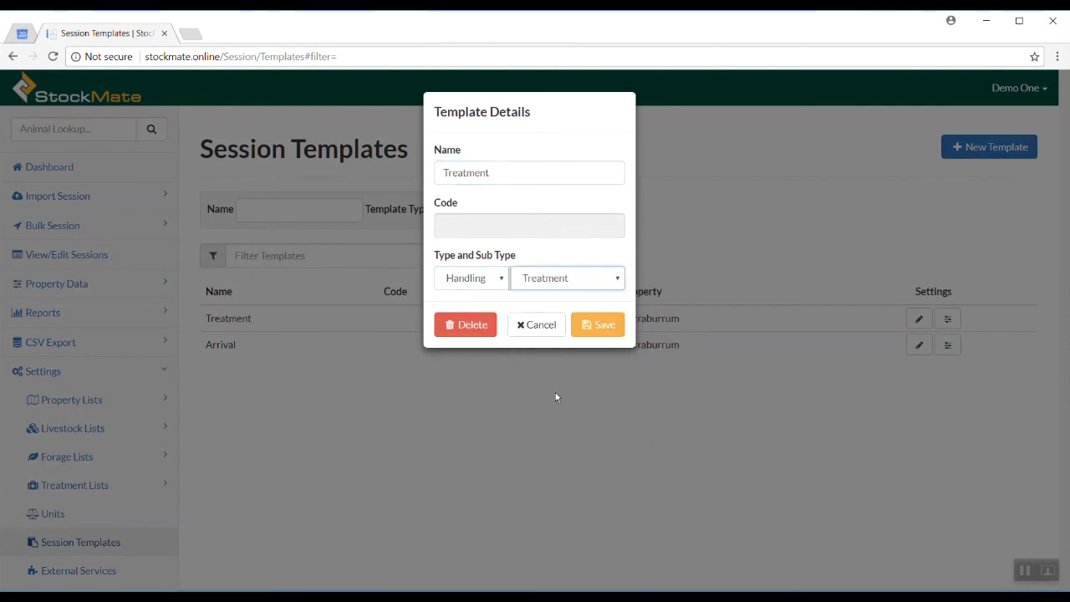
{"action": "left_click", "coordinate": [583, 325]}
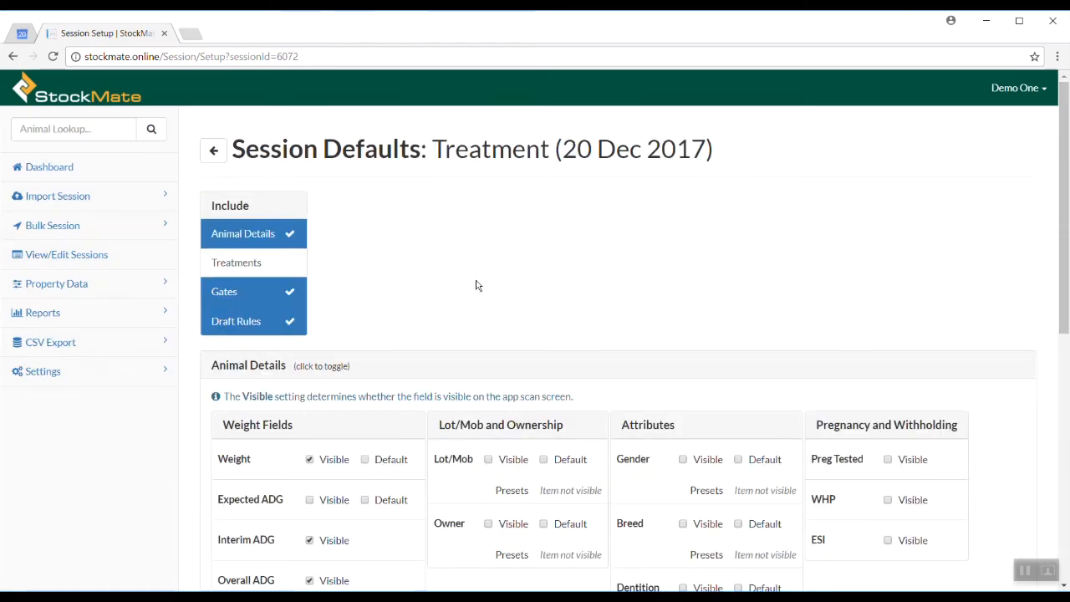
Make Gender and Breed visible on the scan screen, preset to Heifer and Angus
{"action": "scroll", "coordinate": [452, 259], "scroll_direction": "down", "scroll_amount": 1}
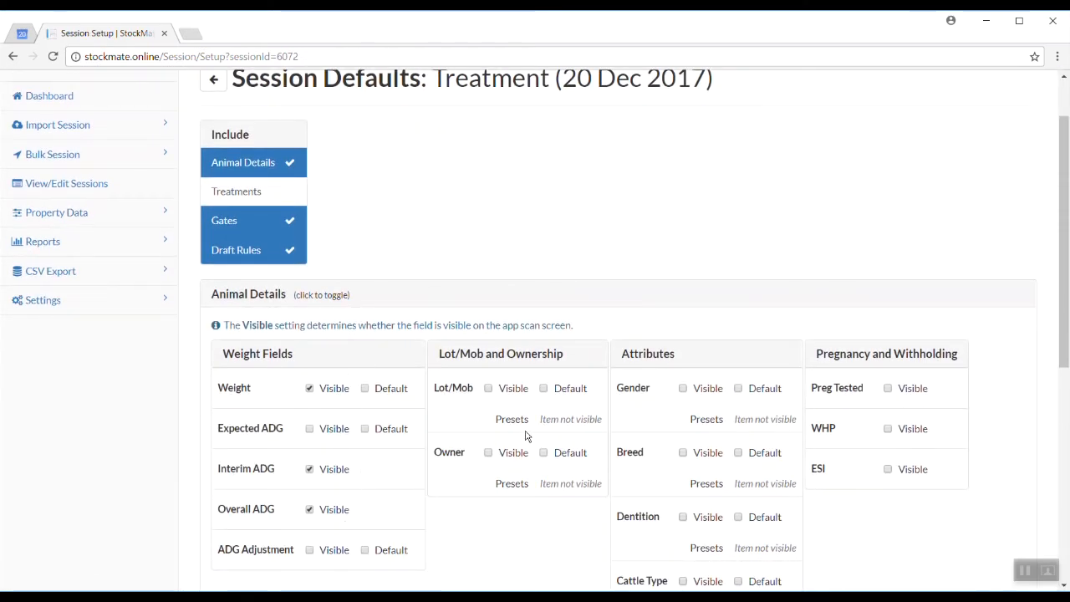
{"action": "left_click", "coordinate": [684, 388]}
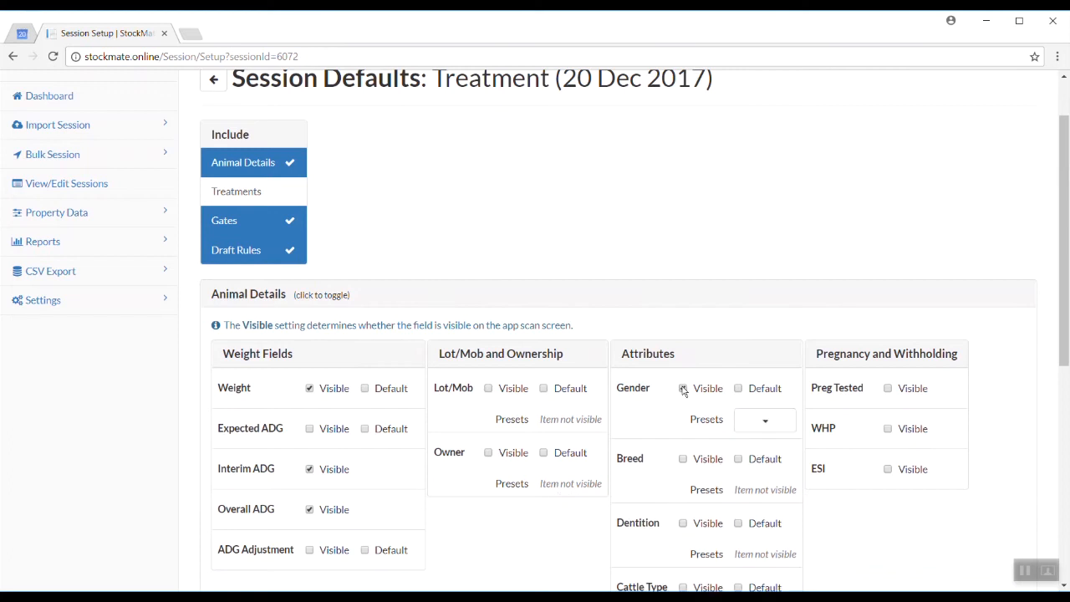
{"action": "left_click", "coordinate": [761, 425]}
{"action": "left_click", "coordinate": [764, 510]}
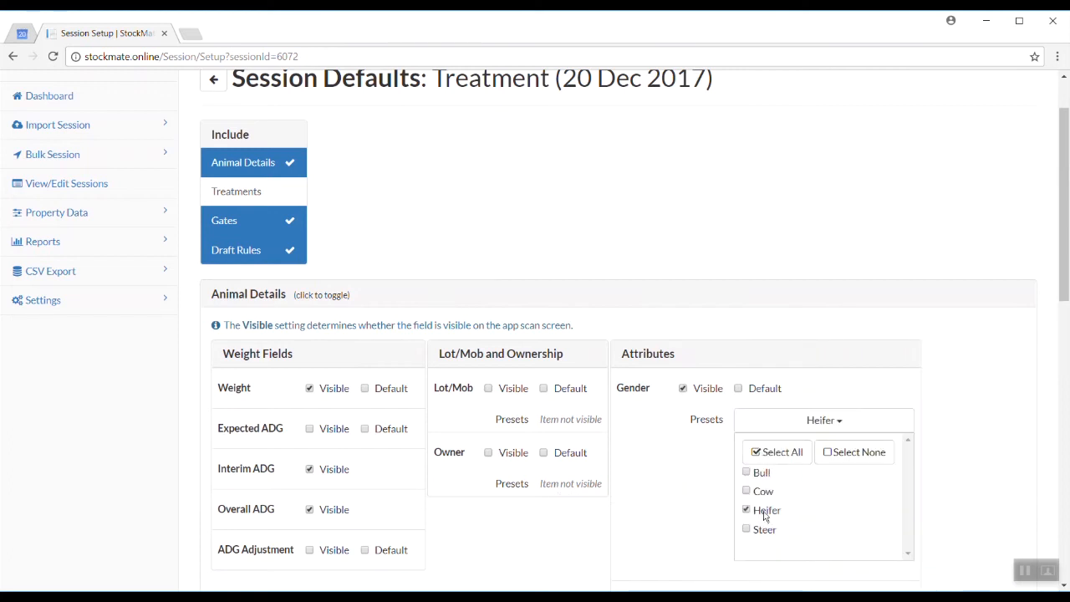
{"action": "left_click", "coordinate": [903, 494]}
{"action": "scroll", "coordinate": [887, 472], "scroll_direction": "down", "scroll_amount": 1}
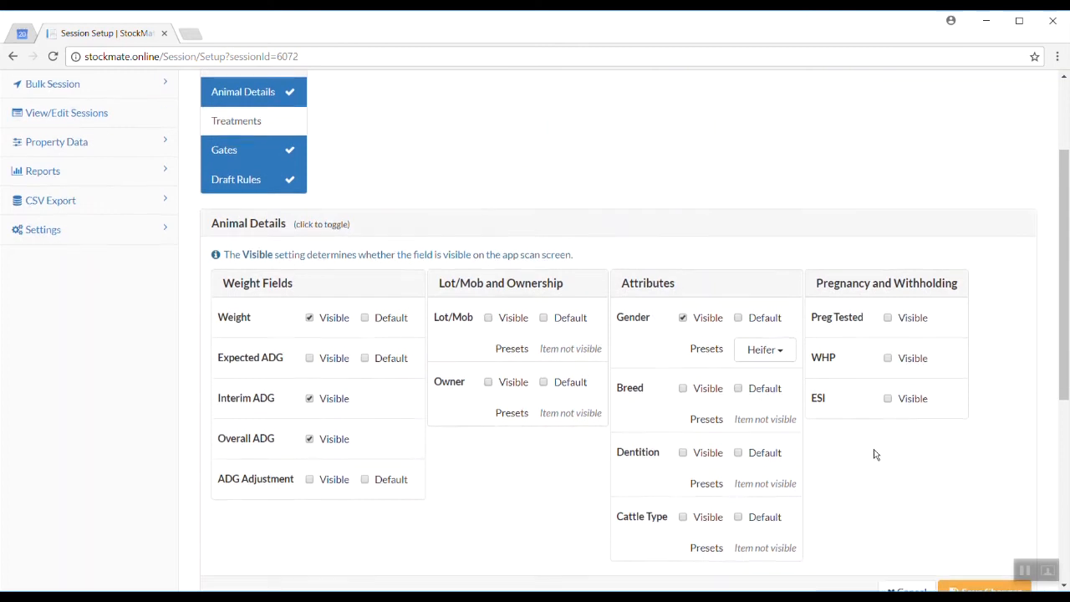
{"action": "left_click", "coordinate": [701, 394]}
{"action": "left_click", "coordinate": [750, 419]}
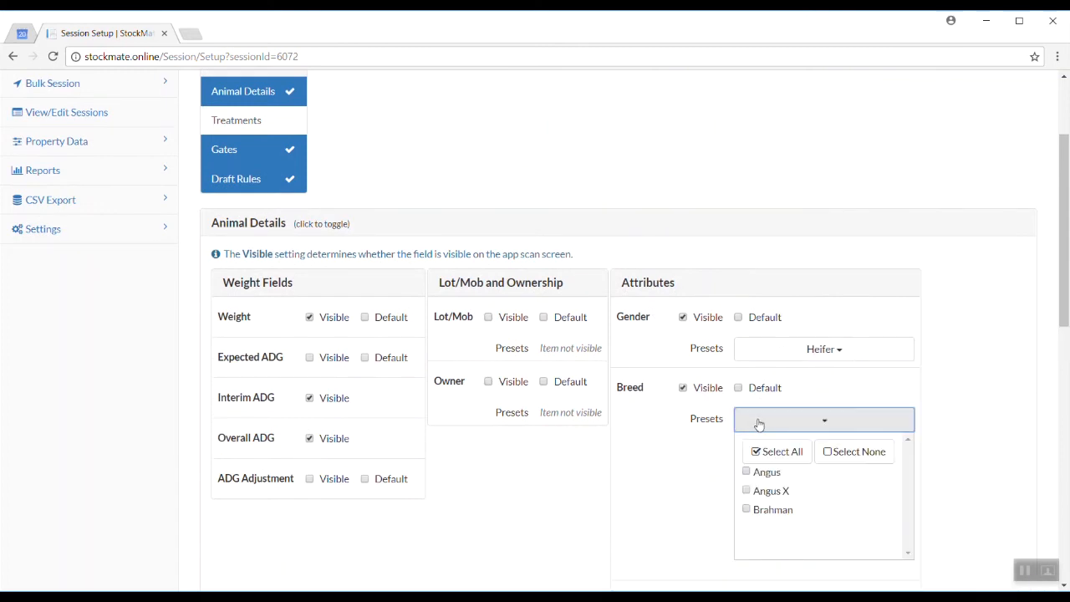
{"action": "left_click", "coordinate": [763, 473]}
{"action": "left_click", "coordinate": [965, 497]}
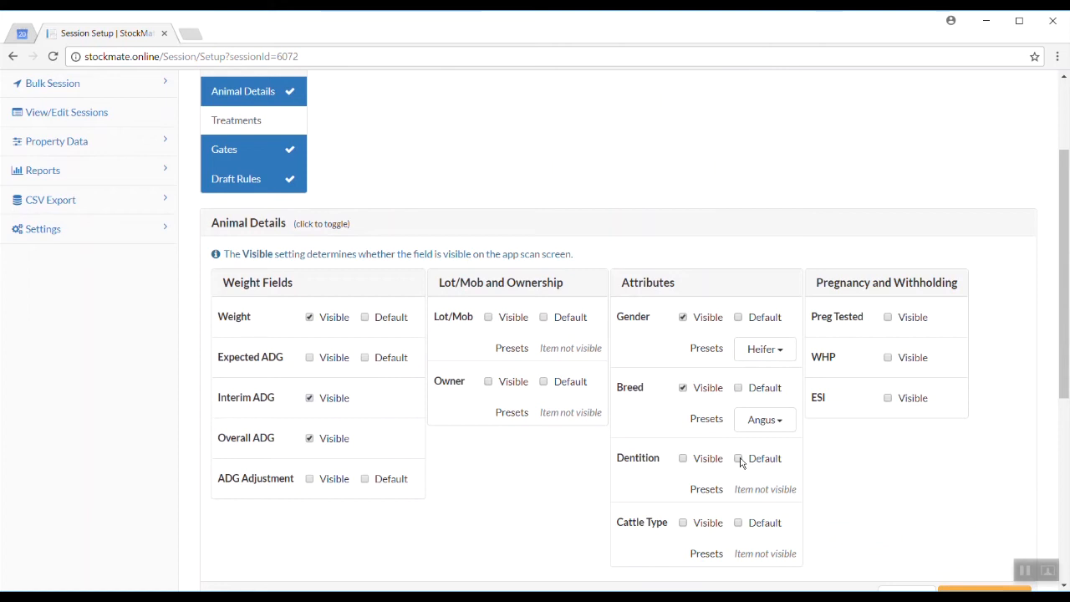
Show Cattle Type preset to Domestic and save the session defaults
{"action": "left_click", "coordinate": [710, 527]}
{"action": "left_click", "coordinate": [764, 555]}
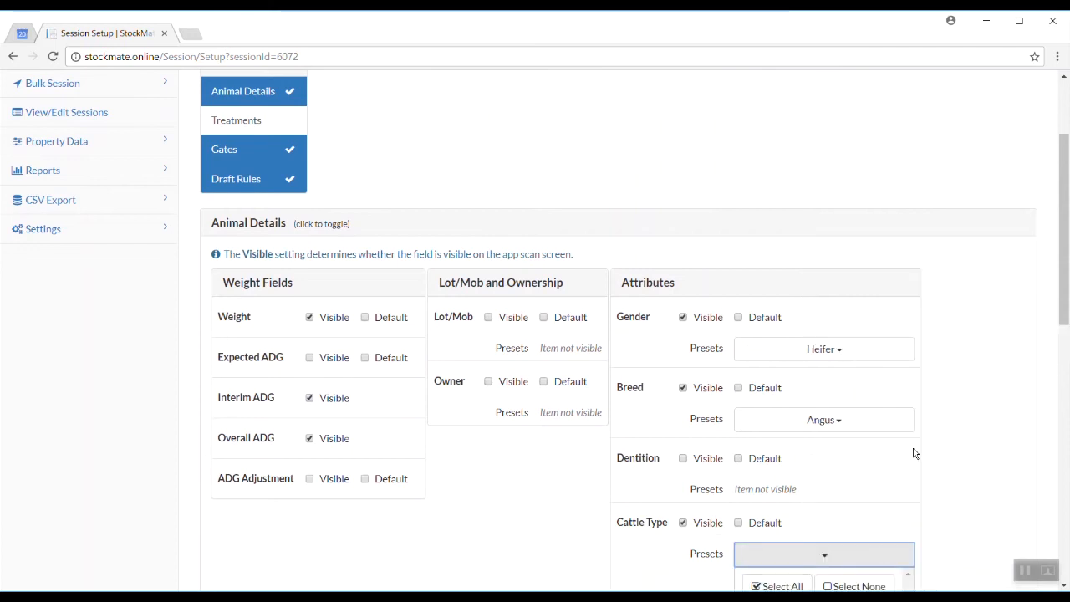
{"action": "scroll", "coordinate": [913, 449], "scroll_direction": "down", "scroll_amount": 2}
{"action": "left_click", "coordinate": [774, 468]}
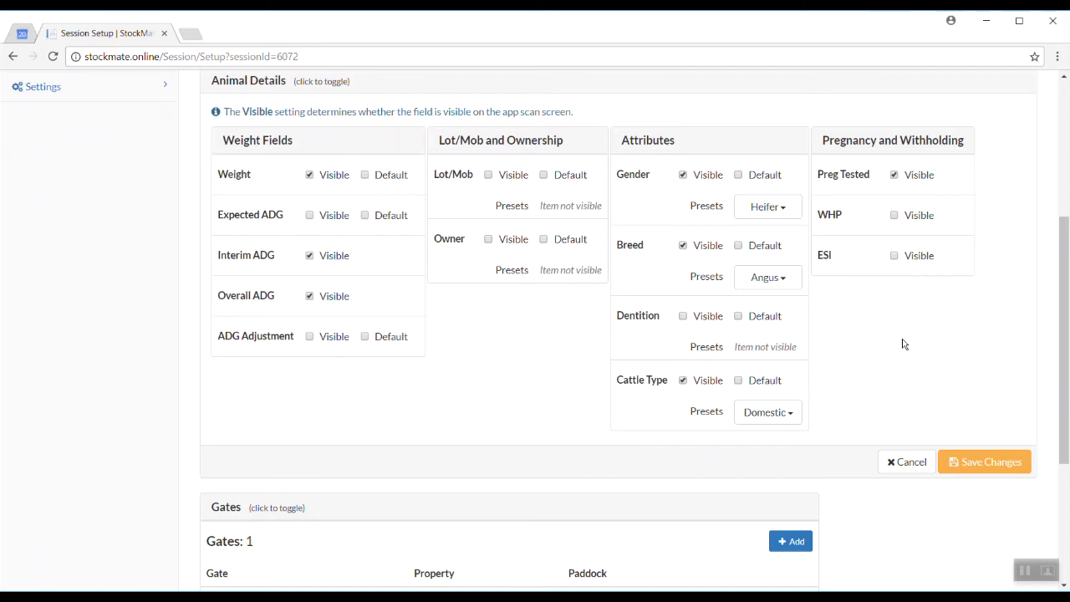
{"action": "scroll", "coordinate": [904, 343], "scroll_direction": "down", "scroll_amount": 2}
{"action": "left_click", "coordinate": [987, 331]}
{"action": "scroll", "coordinate": [877, 440], "scroll_direction": "down", "scroll_amount": 1}
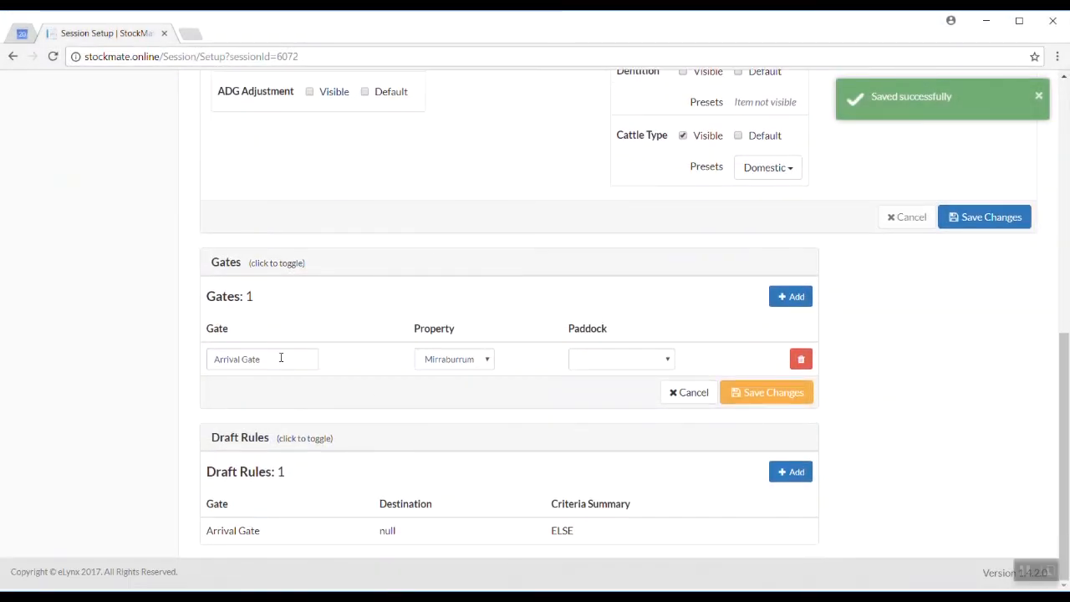
Rename Arrival Gate to 1 and assign it the Homestead paddock
{"action": "left_click_drag", "start_coordinate": [281, 358], "coordinate": [155, 356]}
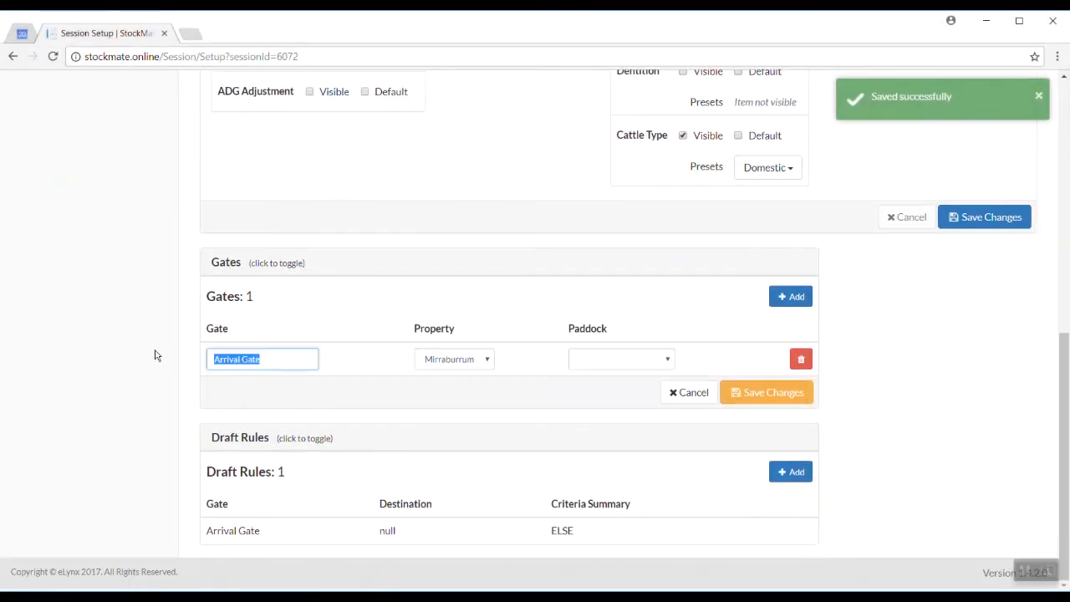
{"action": "type", "text": "1"}
{"action": "left_click", "coordinate": [611, 360]}
{"action": "left_click", "coordinate": [612, 389]}
Add gate 2 to East Main and gate 3 to Mid Paddock, then save the gates
{"action": "left_click", "coordinate": [792, 297]}
{"action": "left_click", "coordinate": [275, 391]}
{"action": "left_click", "coordinate": [623, 393]}
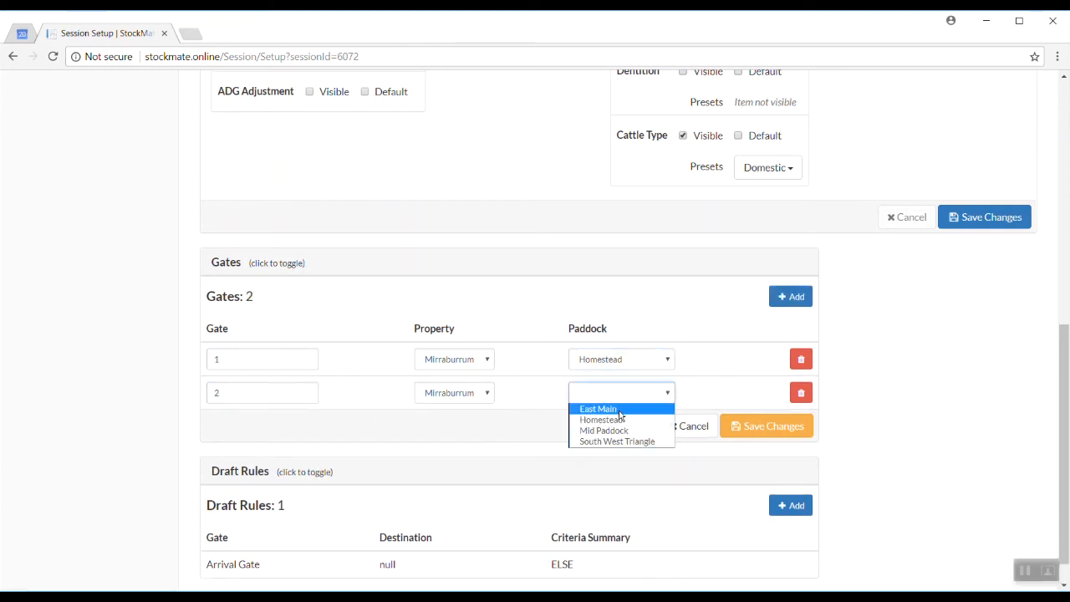
{"action": "left_click", "coordinate": [624, 410]}
{"action": "left_click", "coordinate": [791, 297]}
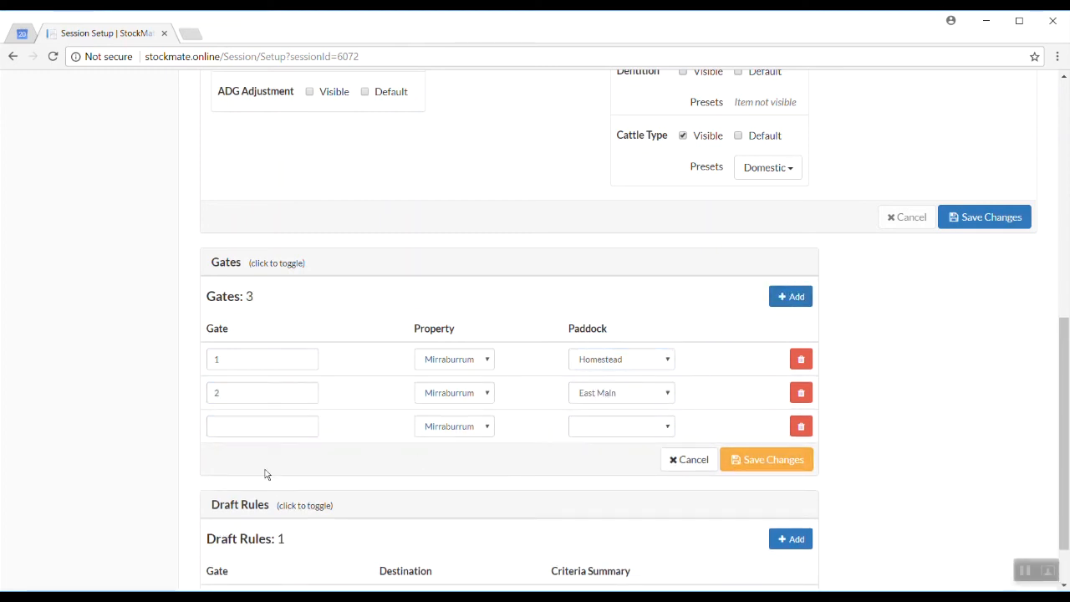
{"action": "left_click", "coordinate": [239, 426]}
{"action": "type", "text": "3"}
{"action": "left_click", "coordinate": [629, 429]}
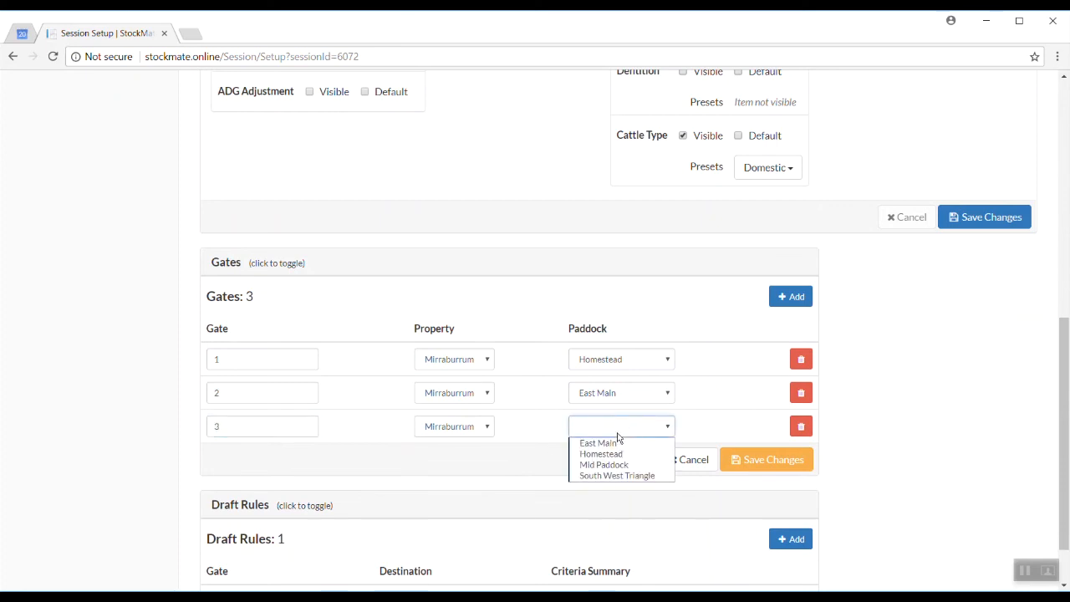
{"action": "left_click", "coordinate": [607, 464]}
{"action": "left_click", "coordinate": [760, 462]}
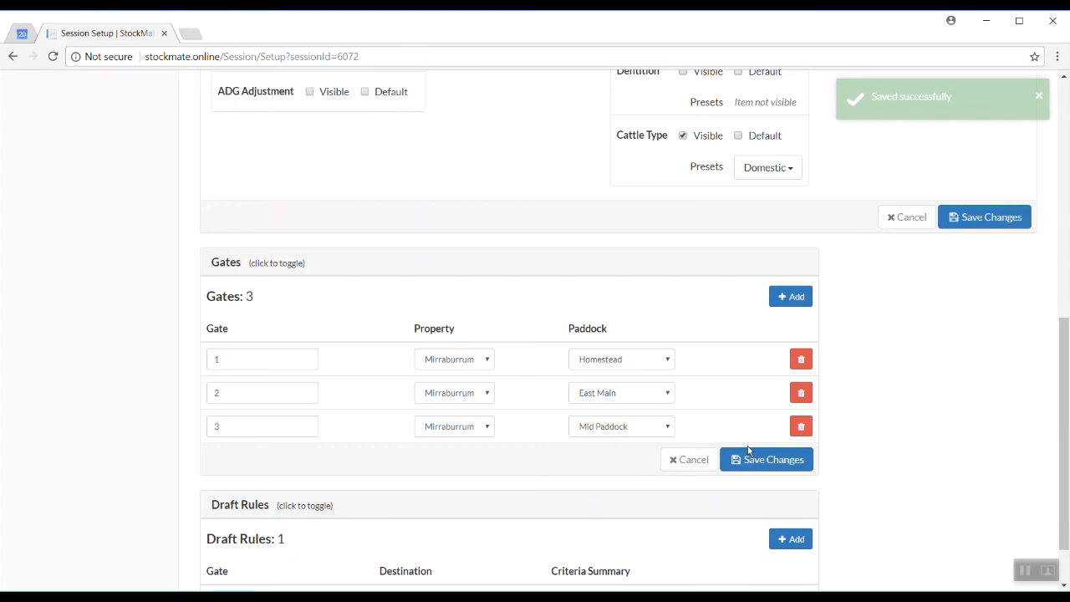
{"action": "scroll", "coordinate": [879, 433], "scroll_direction": "down", "scroll_amount": 2}
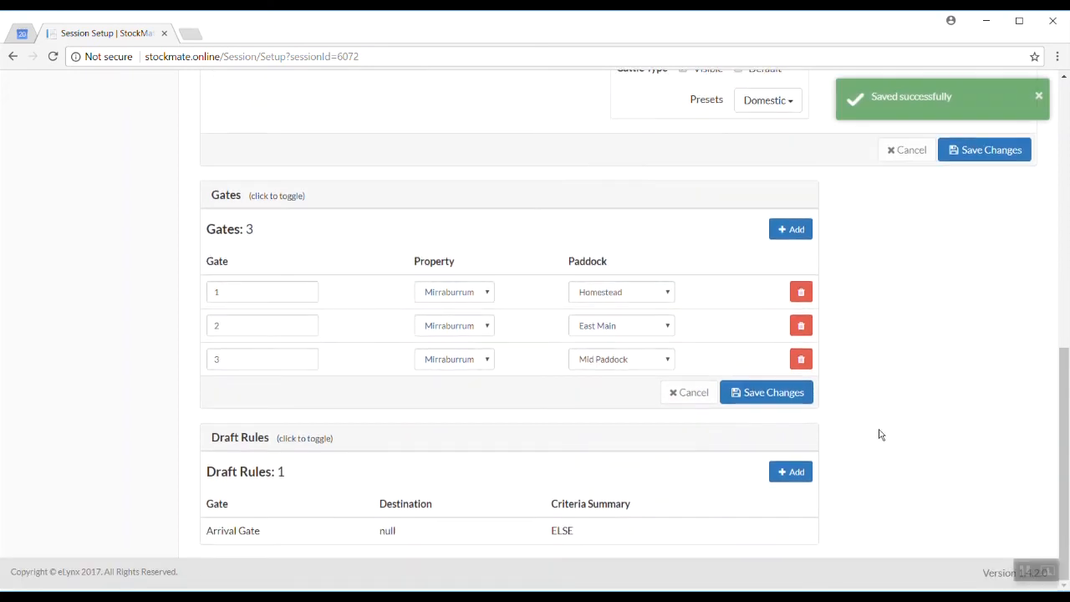
Add and save a draft rule sending heifers of 380 kg and above to gate 1
{"action": "left_click", "coordinate": [795, 472]}
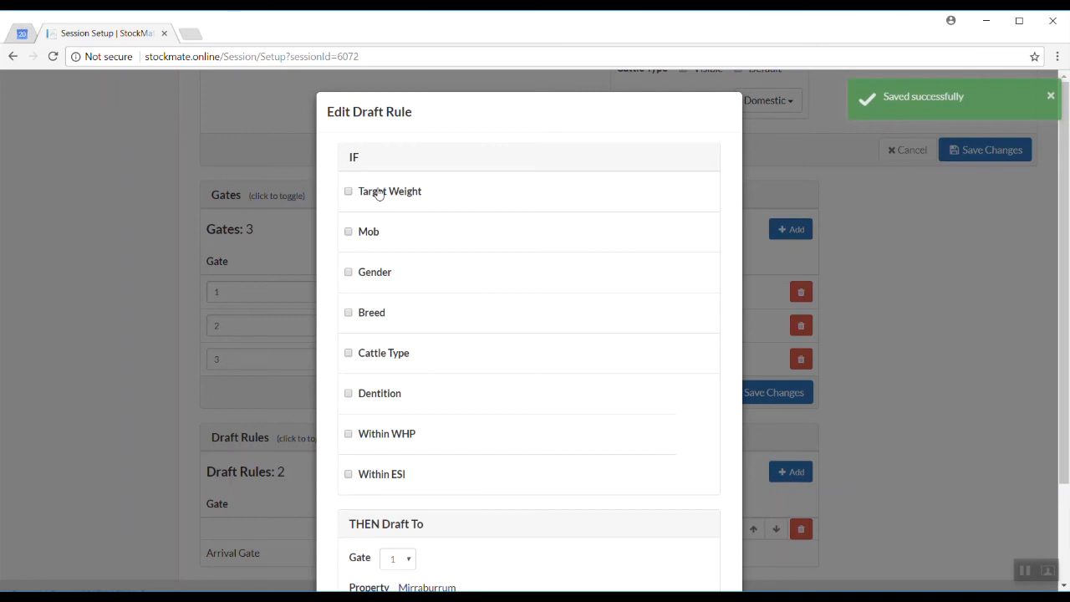
{"action": "left_click", "coordinate": [376, 193]}
{"action": "left_click", "coordinate": [590, 193]}
{"action": "type", "text": "380"}
{"action": "left_click_drag", "start_coordinate": [390, 302], "coordinate": [617, 318]}
{"action": "left_click", "coordinate": [348, 297]}
{"action": "left_click", "coordinate": [528, 298]}
{"action": "left_click", "coordinate": [514, 336]}
{"action": "left_click", "coordinate": [726, 299]}
{"action": "scroll", "coordinate": [724, 305], "scroll_direction": "down", "scroll_amount": 2}
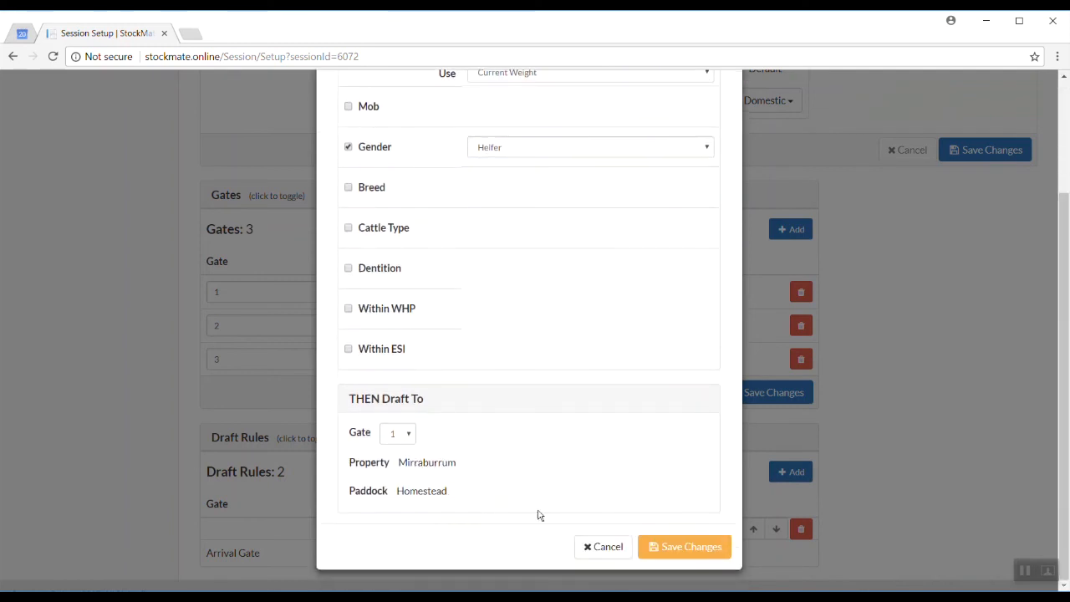
{"action": "left_click", "coordinate": [690, 546]}
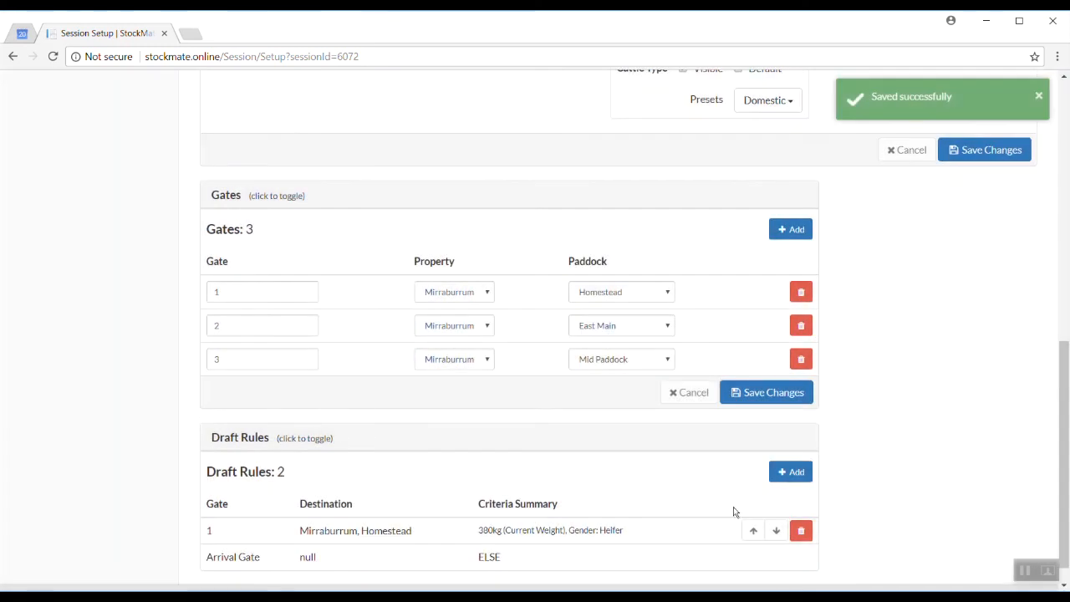
Add and save a second rule sending heifers of 320 kg and above to gate 2
{"action": "left_click", "coordinate": [801, 472]}
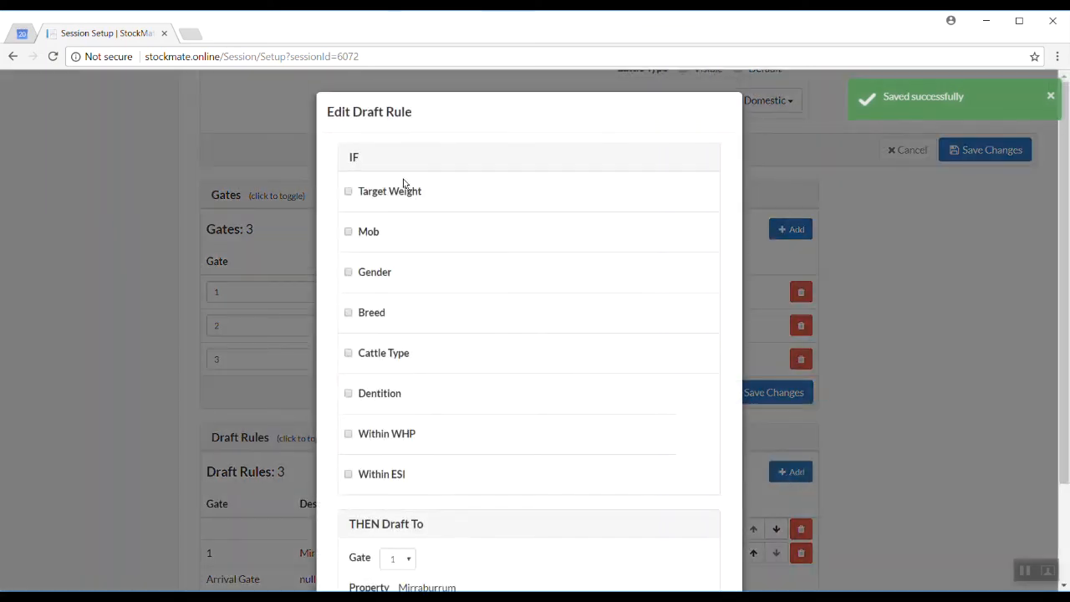
{"action": "left_click", "coordinate": [403, 188]}
{"action": "left_click", "coordinate": [578, 189]}
{"action": "type", "text": "320"}
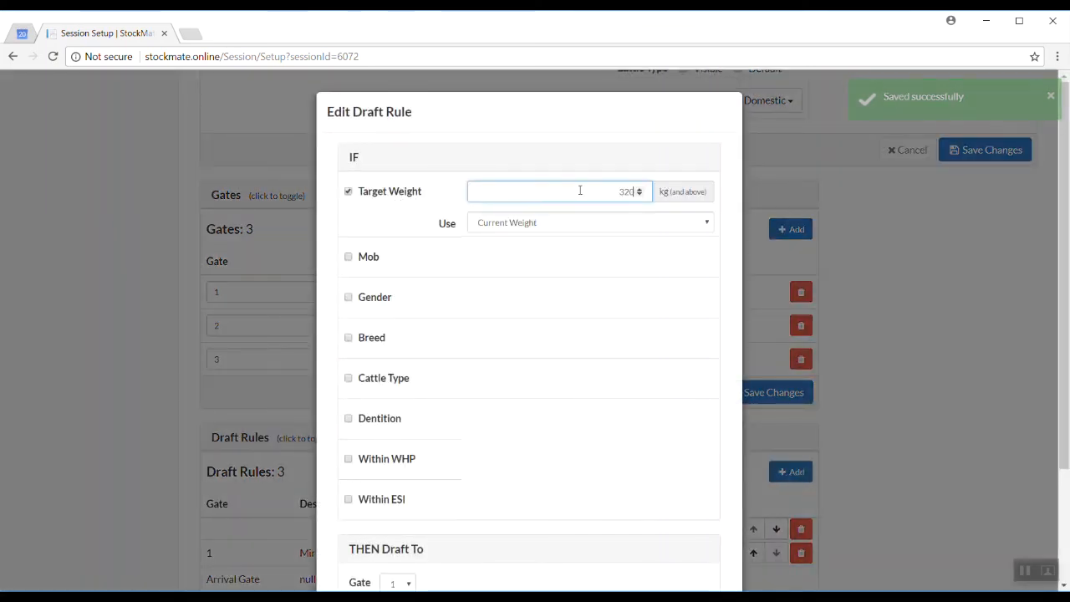
{"action": "left_click", "coordinate": [376, 299]}
{"action": "left_click", "coordinate": [555, 303]}
{"action": "left_click", "coordinate": [520, 337]}
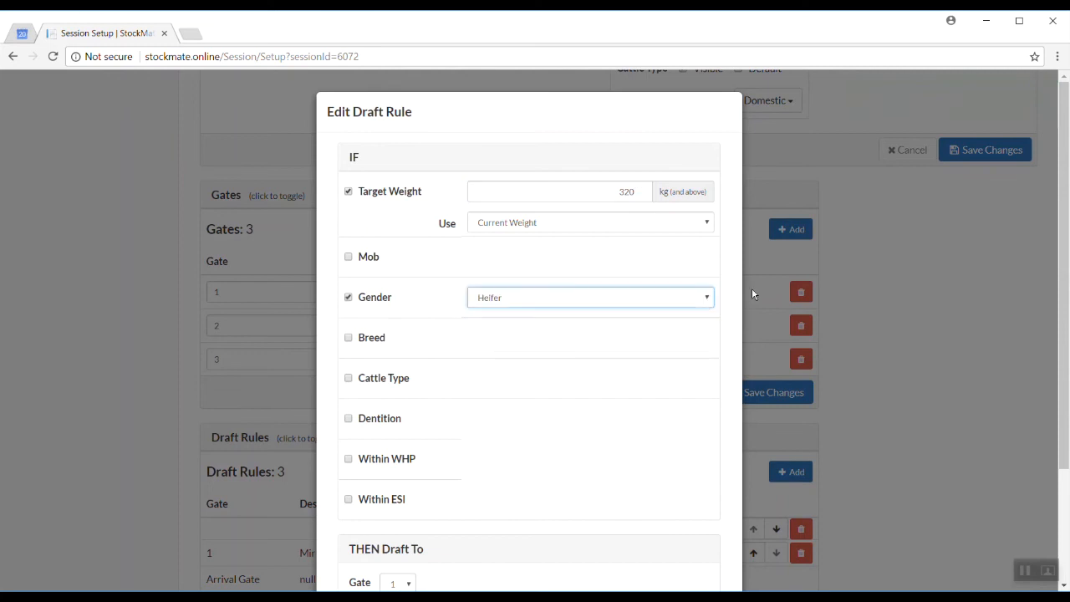
{"action": "scroll", "coordinate": [743, 311], "scroll_direction": "down", "scroll_amount": 3}
{"action": "left_click", "coordinate": [402, 431]}
{"action": "left_click", "coordinate": [397, 459]}
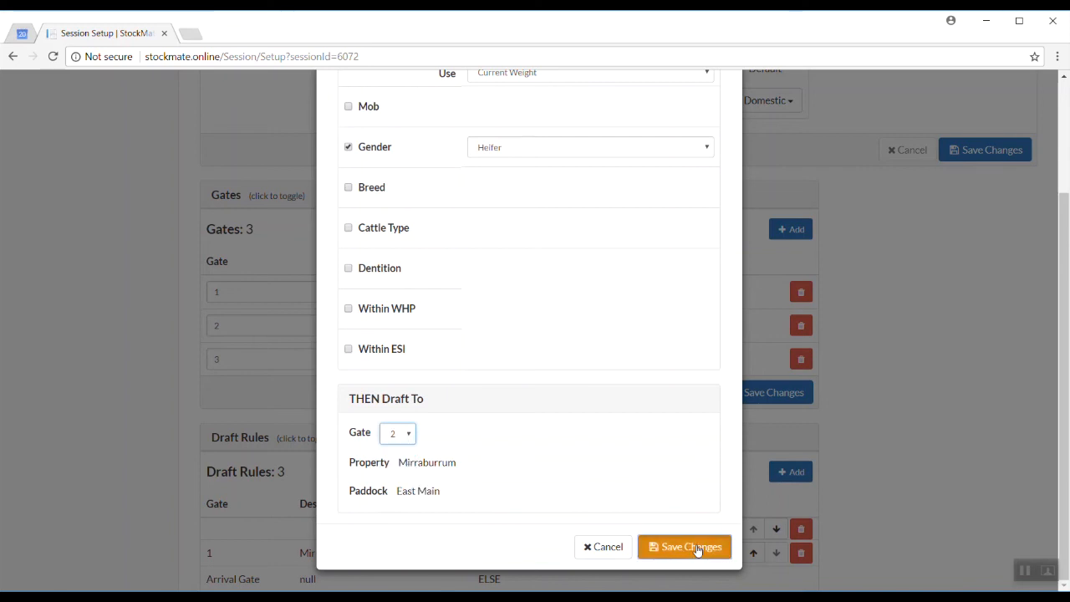
{"action": "left_click", "coordinate": [691, 547]}
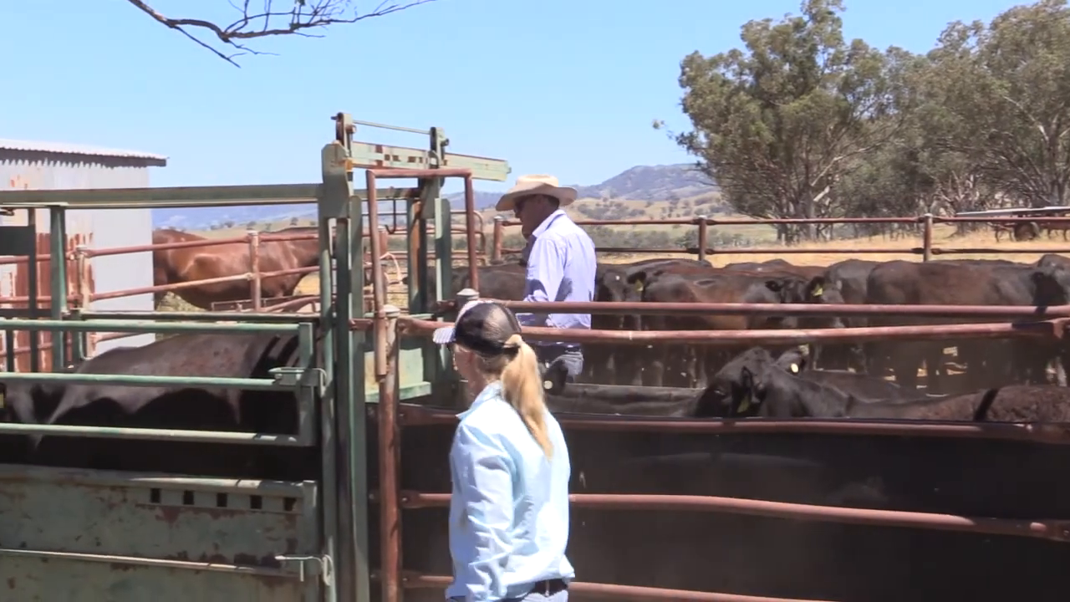